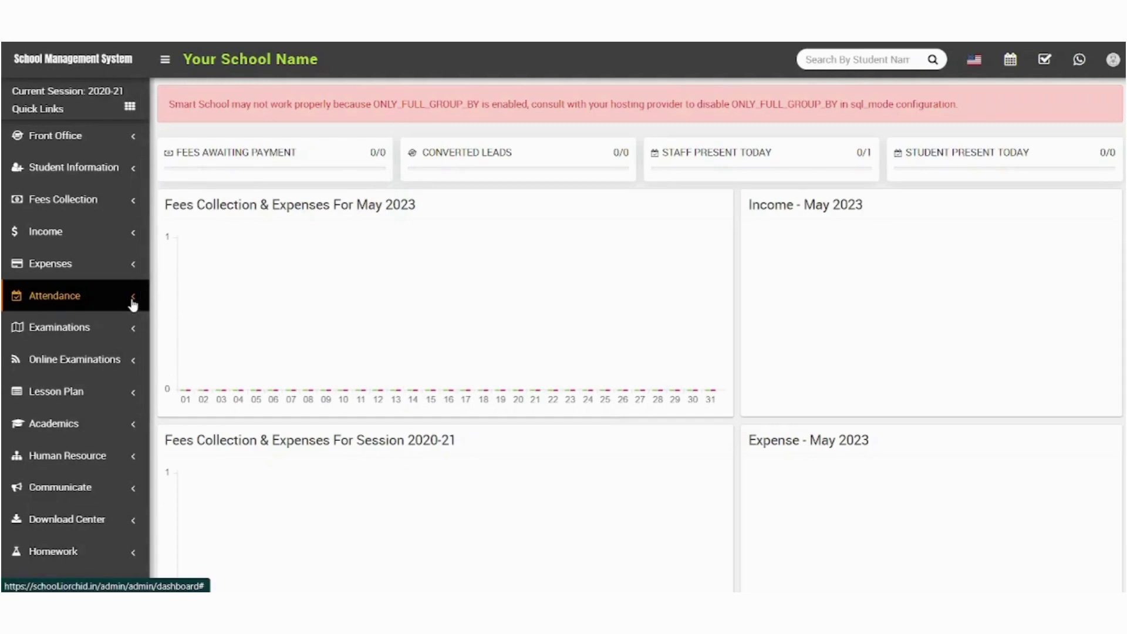
# Add a new section named D in the Academics sections
pyautogui.scroll(-3, 133, 304)
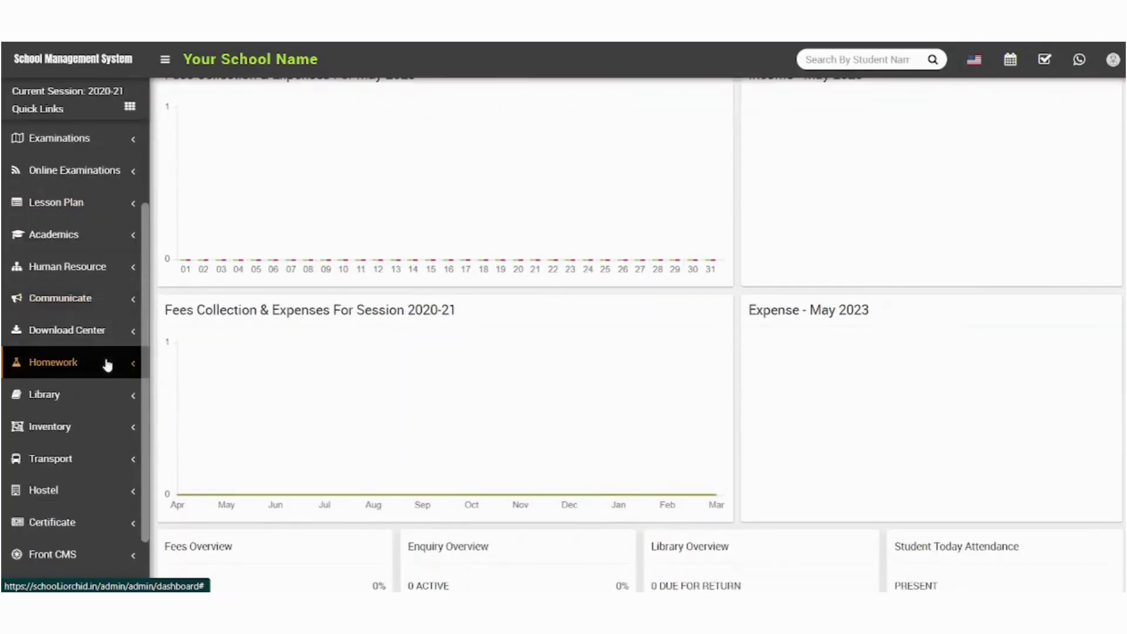
pyautogui.scroll(3, 106, 362)
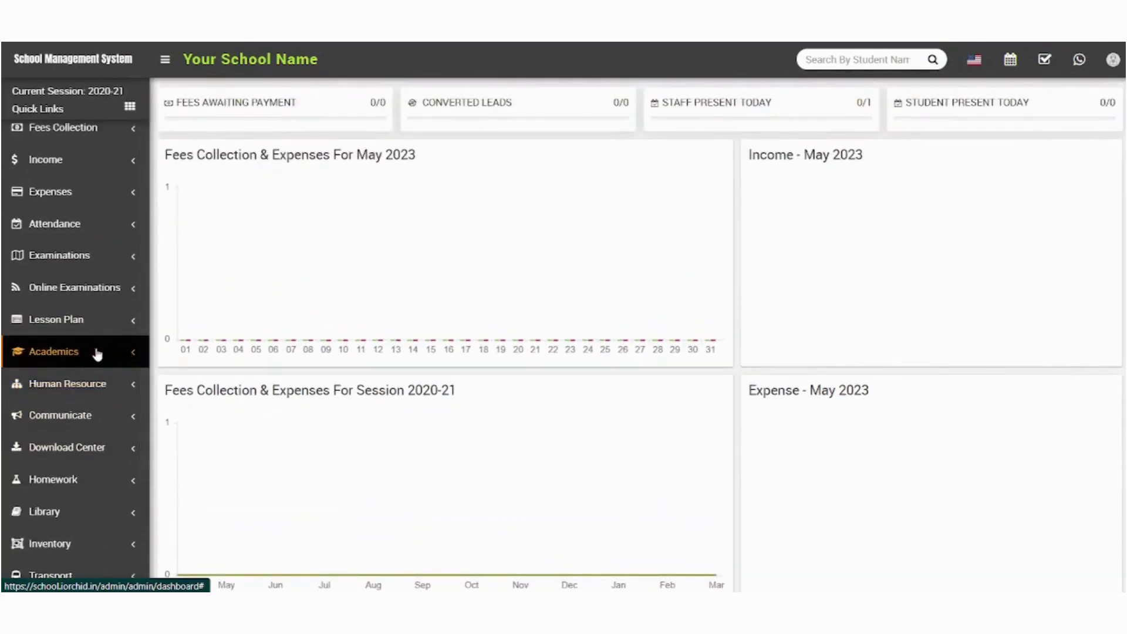
pyautogui.click(128, 356)
pyautogui.scroll(-2, 78, 435)
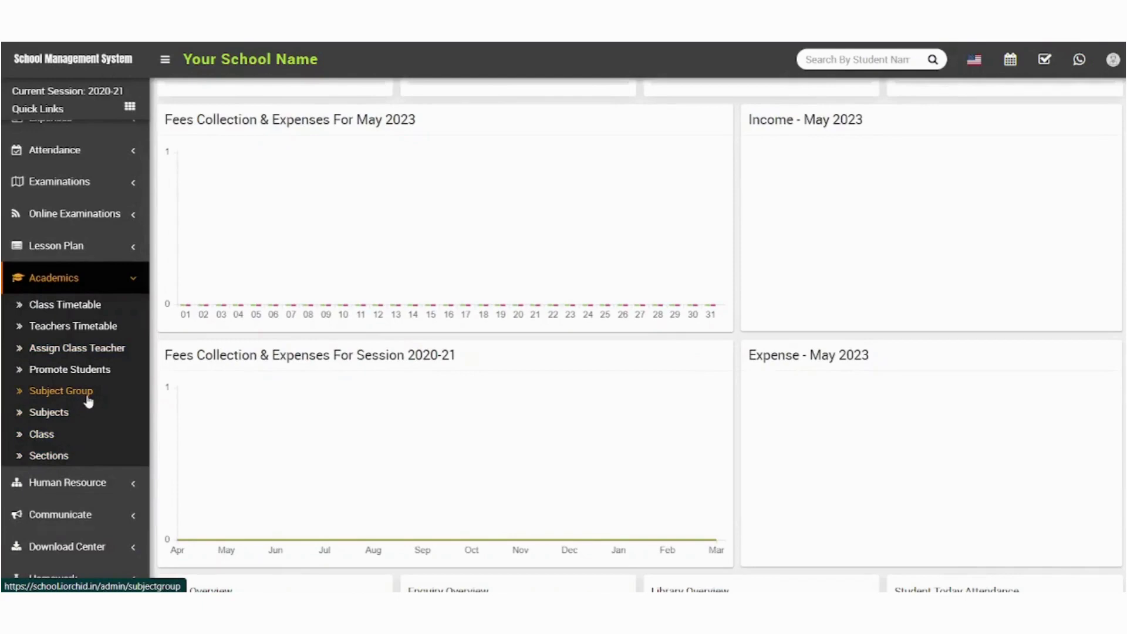
pyautogui.click(67, 461)
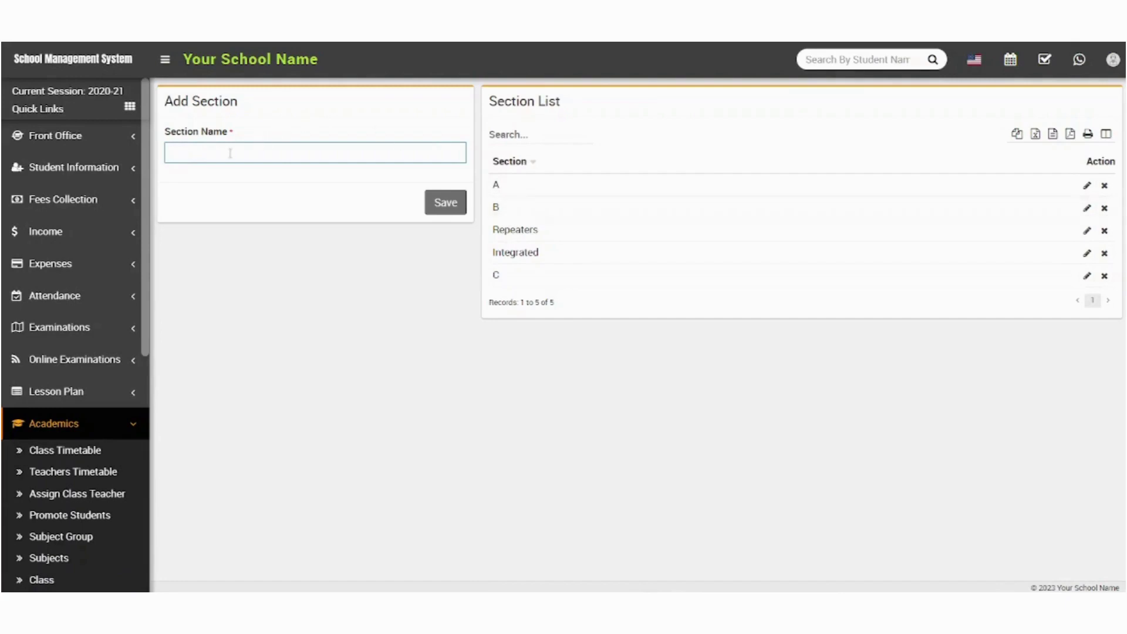
pyautogui.write('D')
pyautogui.click(451, 208)
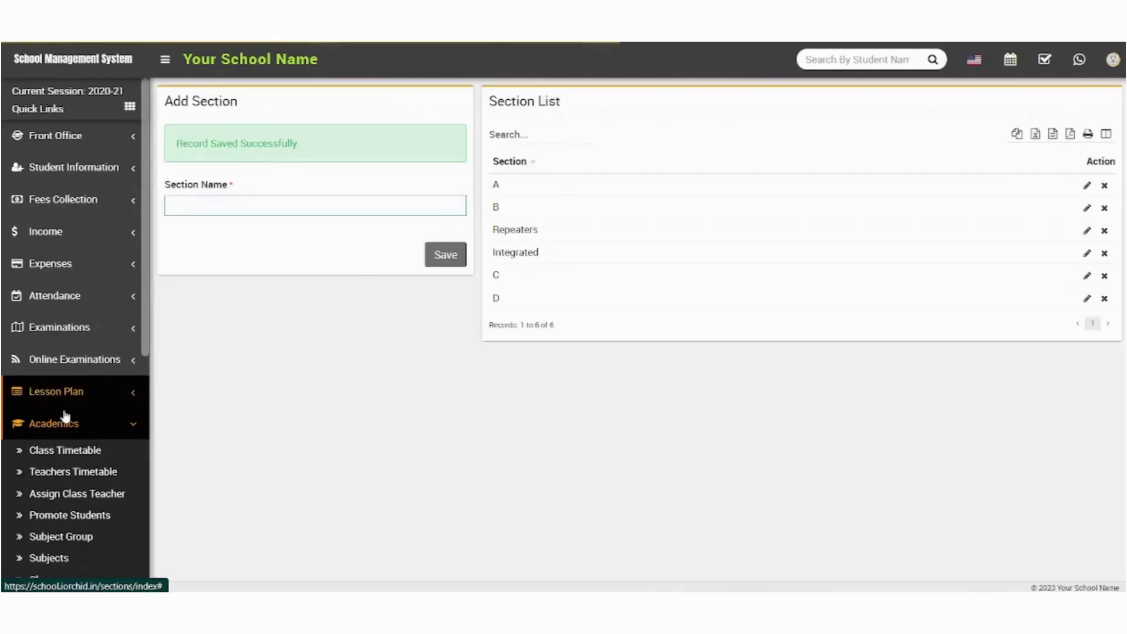
# Delete the NEET class from the Academics class list
pyautogui.scroll(-3, 50, 436)
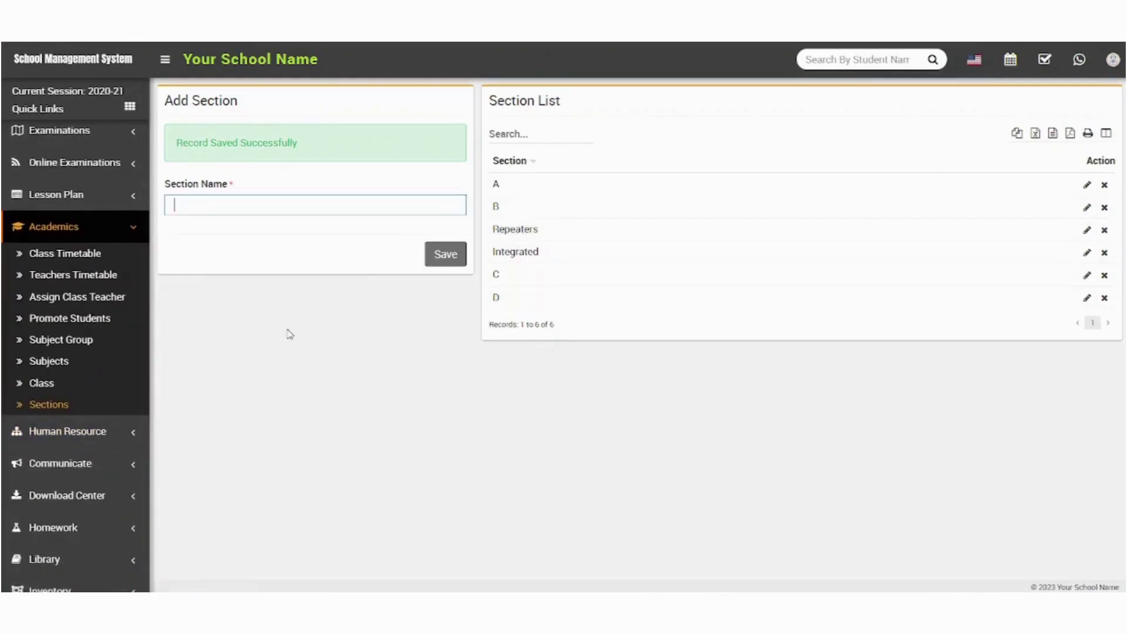
pyautogui.click(66, 386)
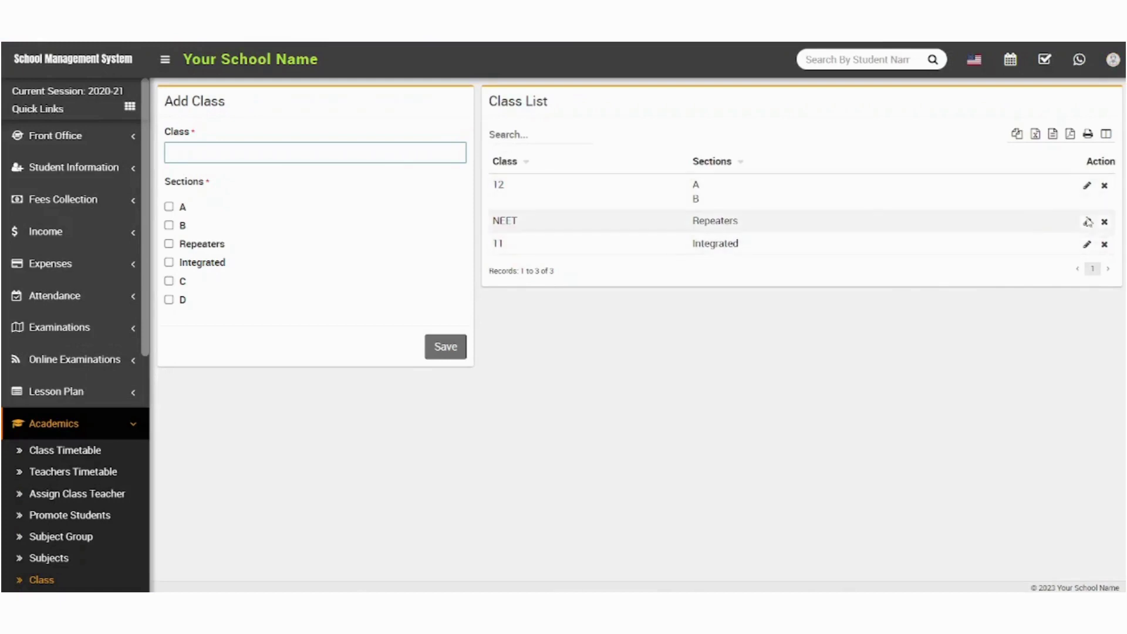
pyautogui.click(1104, 222)
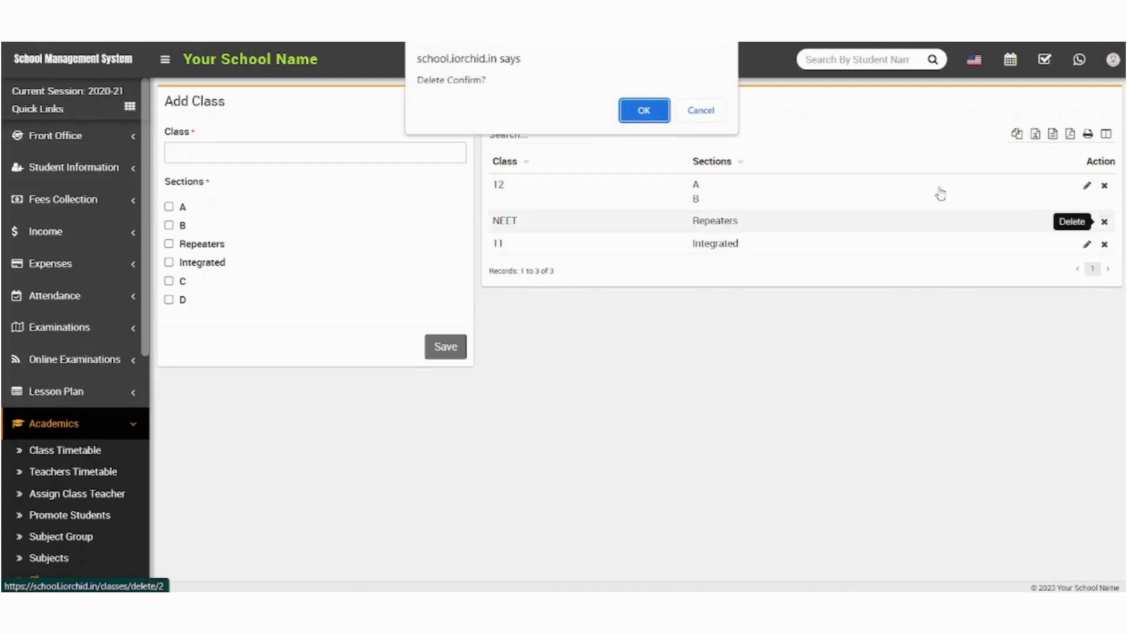
pyautogui.click(644, 111)
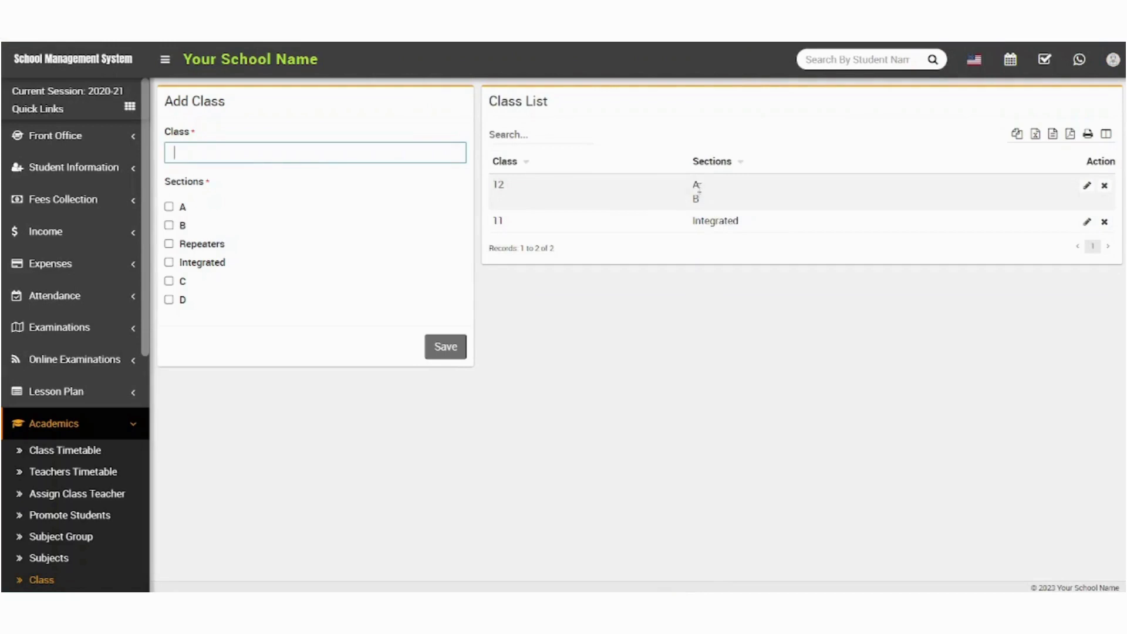
# Add class 10 with sections A, B, C and D
pyautogui.write('10')
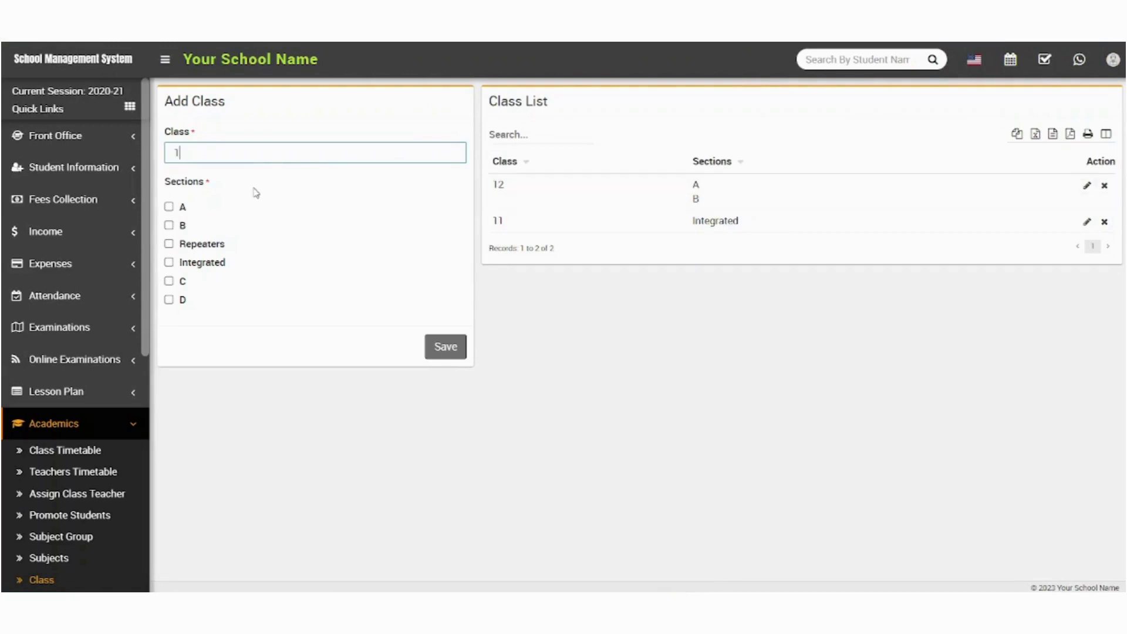
pyautogui.click(170, 209)
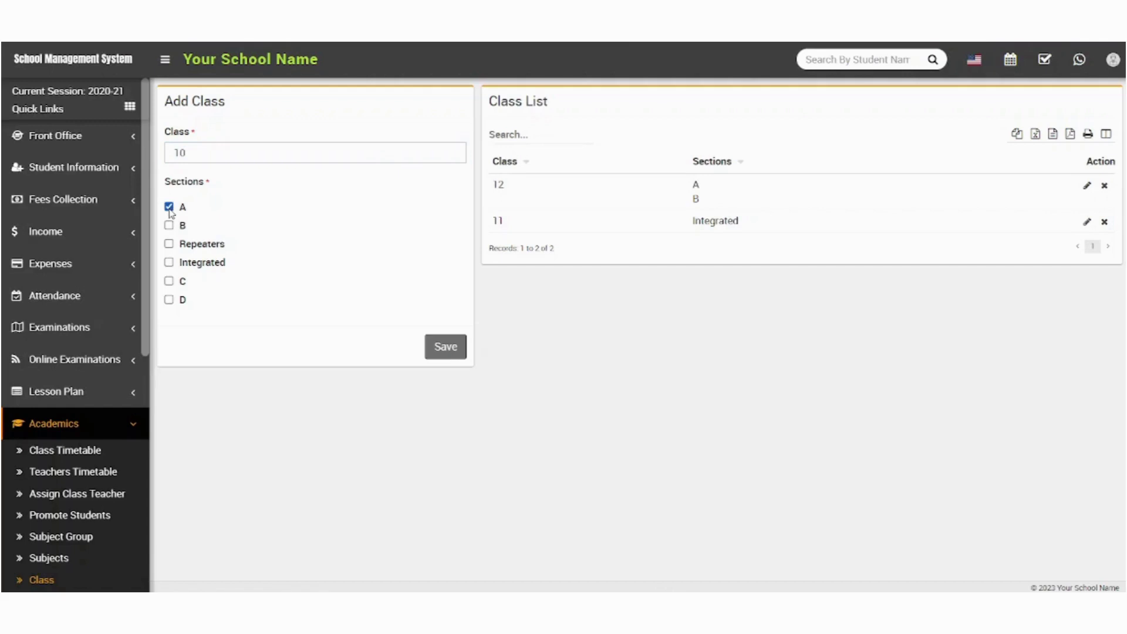
pyautogui.click(169, 227)
pyautogui.click(171, 282)
pyautogui.click(169, 300)
pyautogui.click(445, 345)
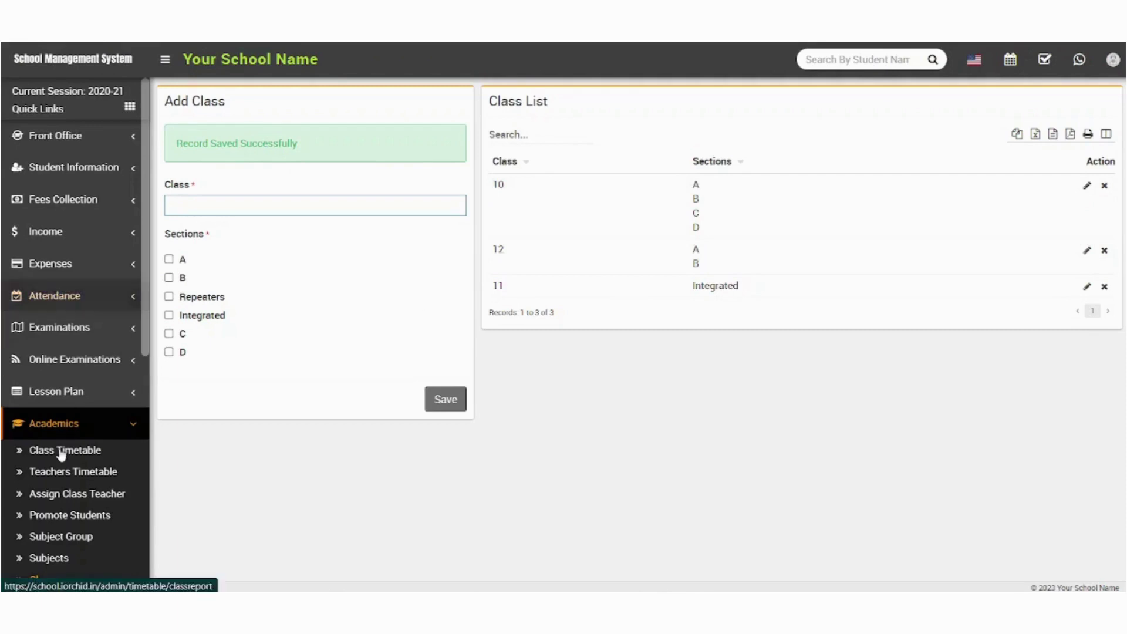
# Add the subject English as a Theory subject with subject code ENG
pyautogui.scroll(-2, 58, 452)
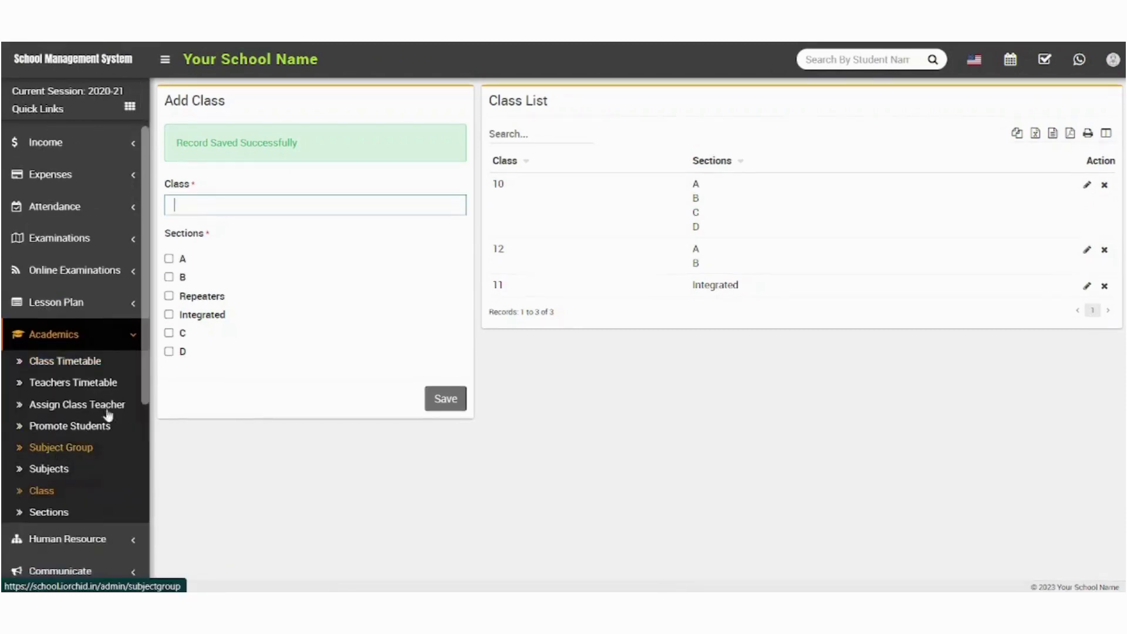
pyautogui.click(68, 469)
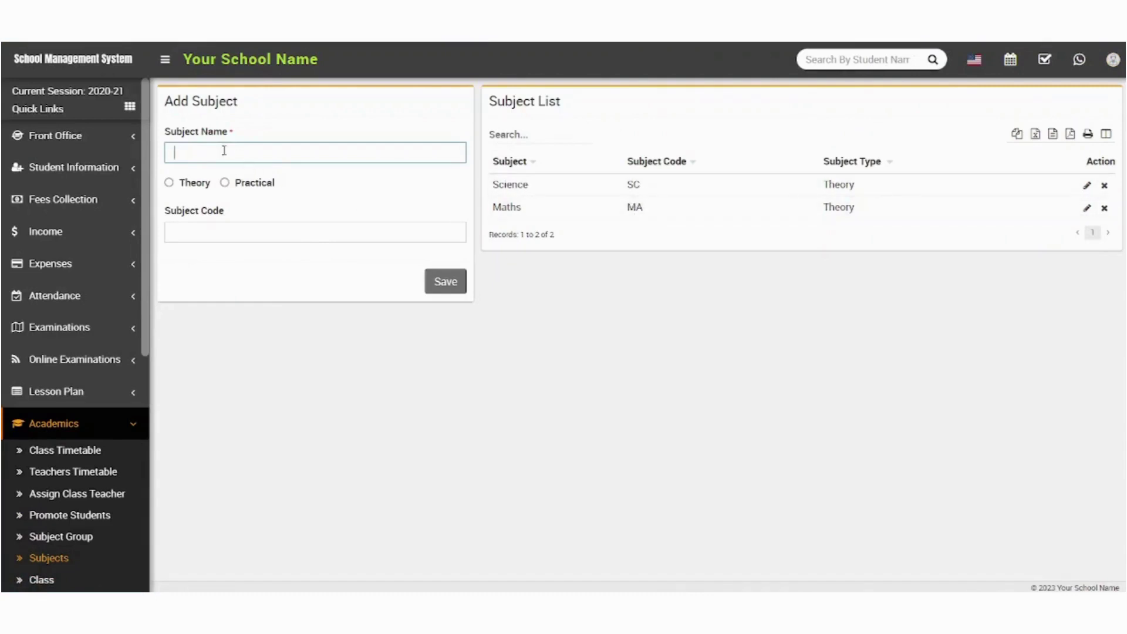
pyautogui.write('English')
pyautogui.click(169, 182)
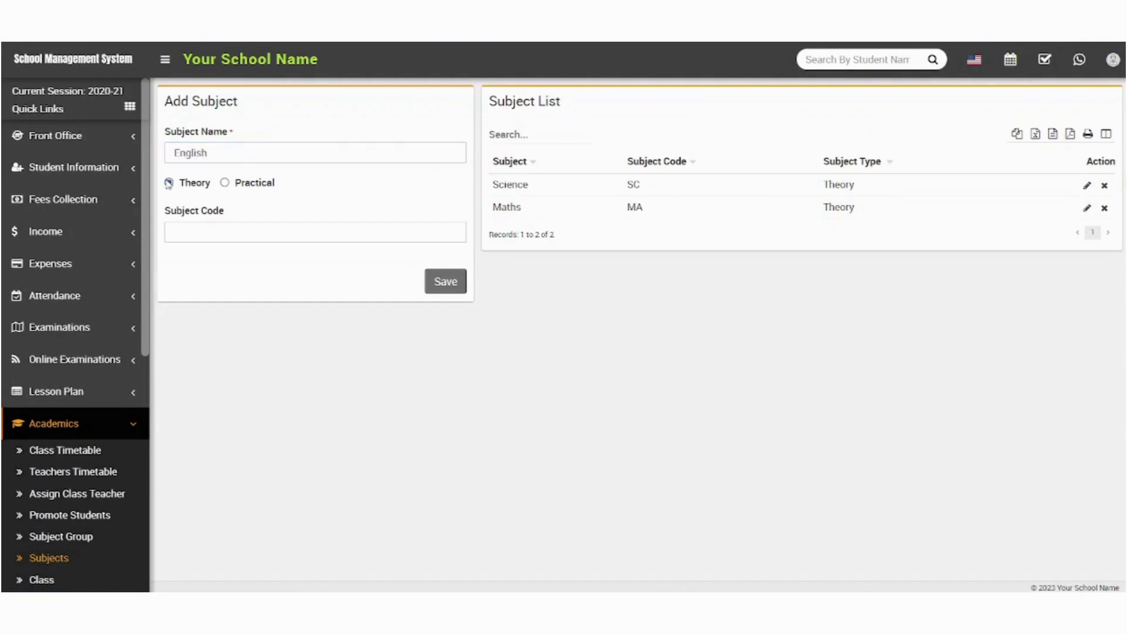
pyautogui.click(188, 230)
pyautogui.write('ENG')
pyautogui.click(446, 286)
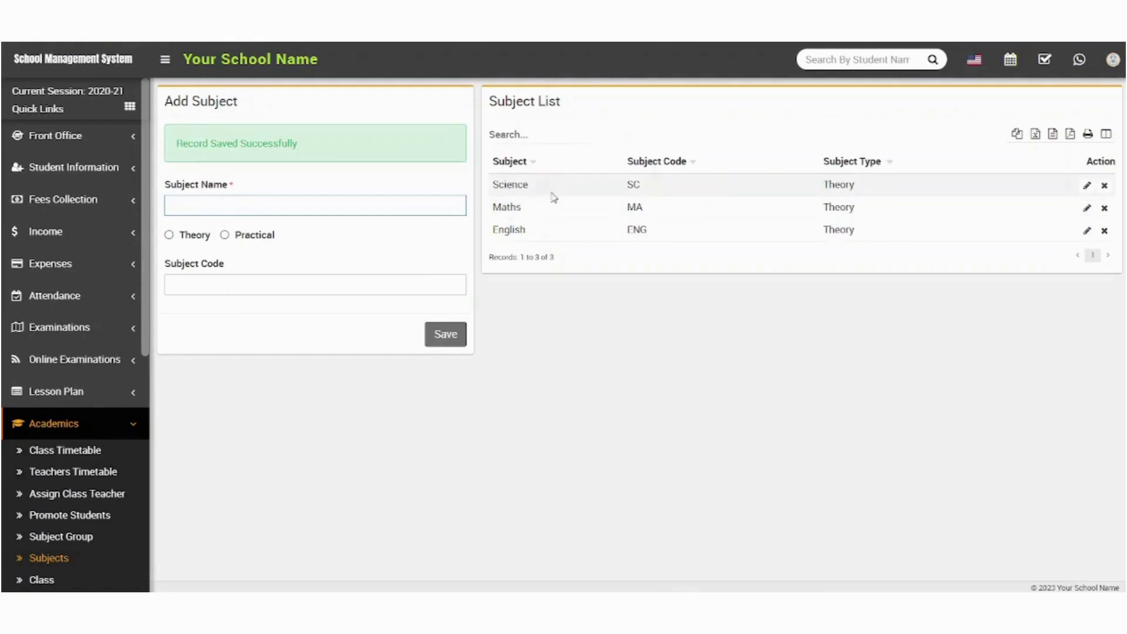
# Open the Subject Group page and review the existing subject groups with their classes and subjects
pyautogui.scroll(-3, 75, 446)
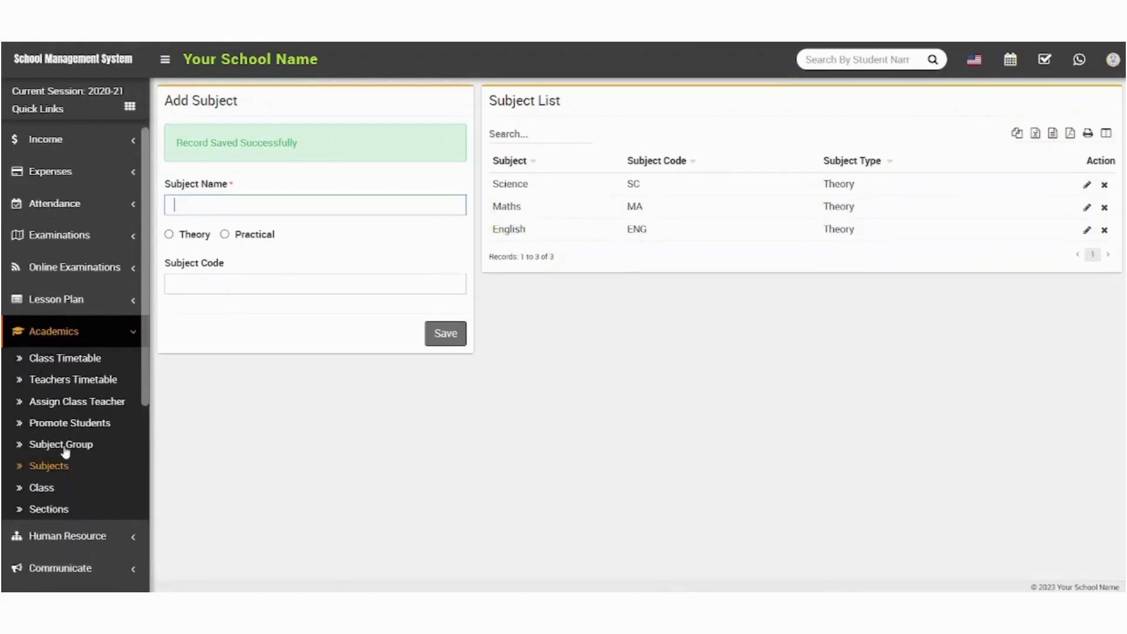
pyautogui.click(76, 445)
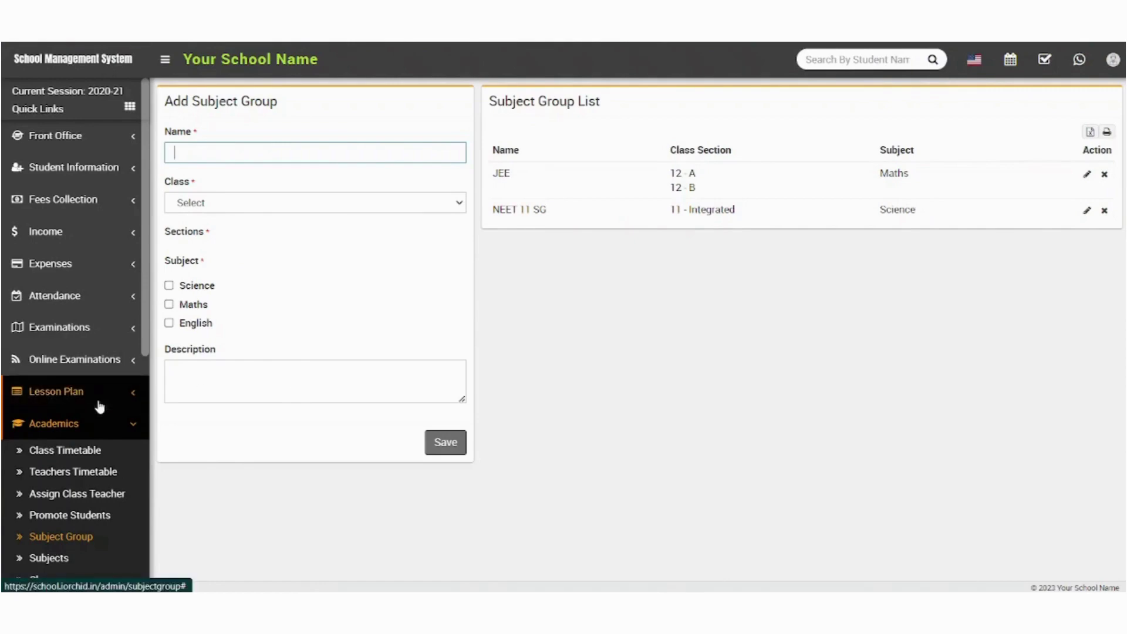
pyautogui.scroll(-1, 101, 403)
pyautogui.scroll(1, 100, 403)
# Open the Student Admission form and look over its student and guardian fields
pyautogui.click(127, 423)
pyautogui.click(134, 333)
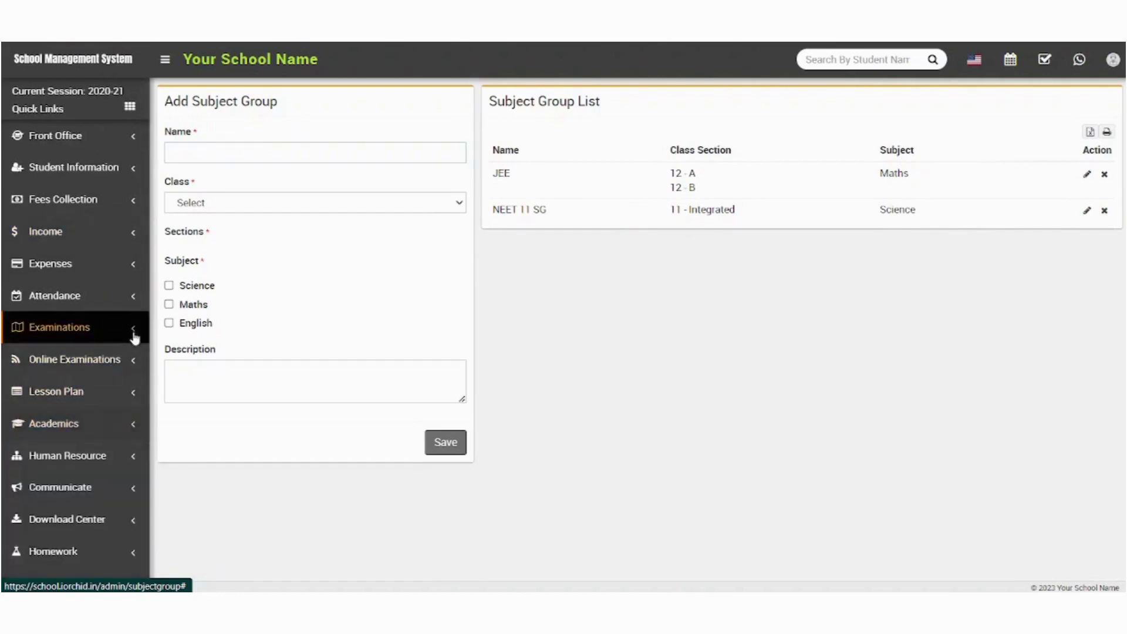
pyautogui.click(130, 170)
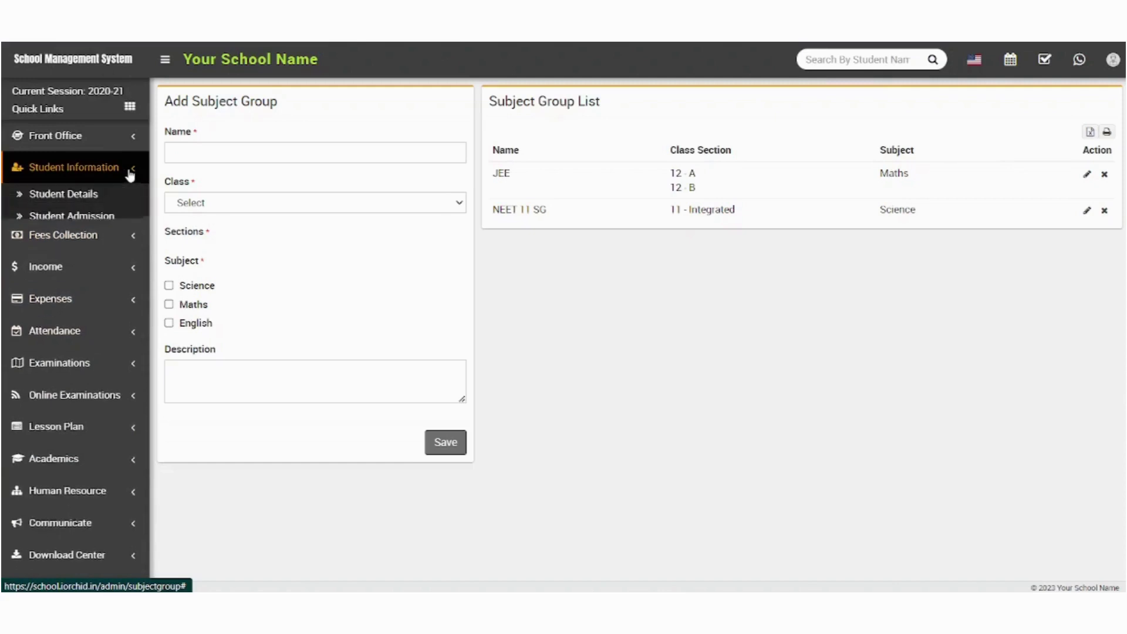
pyautogui.click(98, 218)
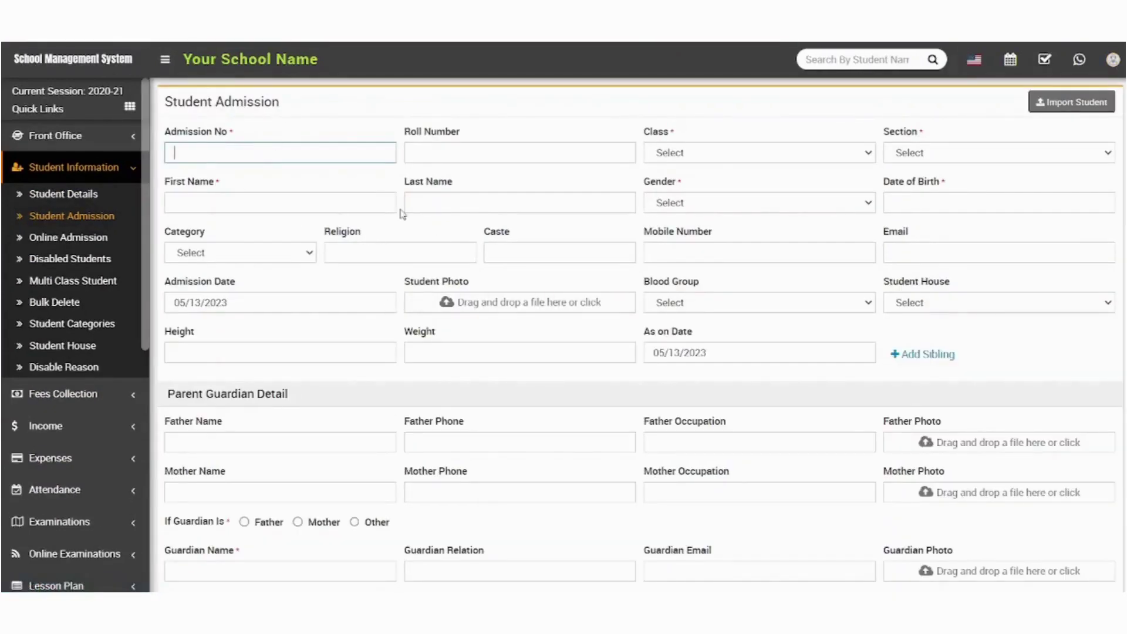
pyautogui.scroll(-3, 403, 214)
pyautogui.scroll(3, 402, 213)
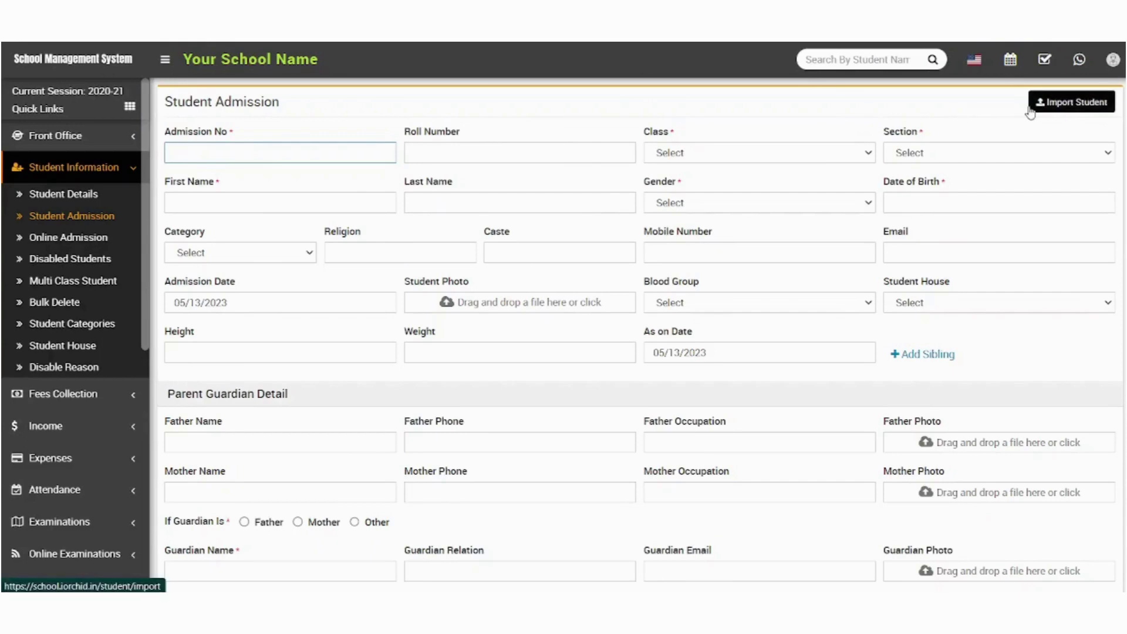
# Open the student import page and examine the full row of CSV column headers
pyautogui.scroll(3, 815, 427)
pyautogui.click(1073, 109)
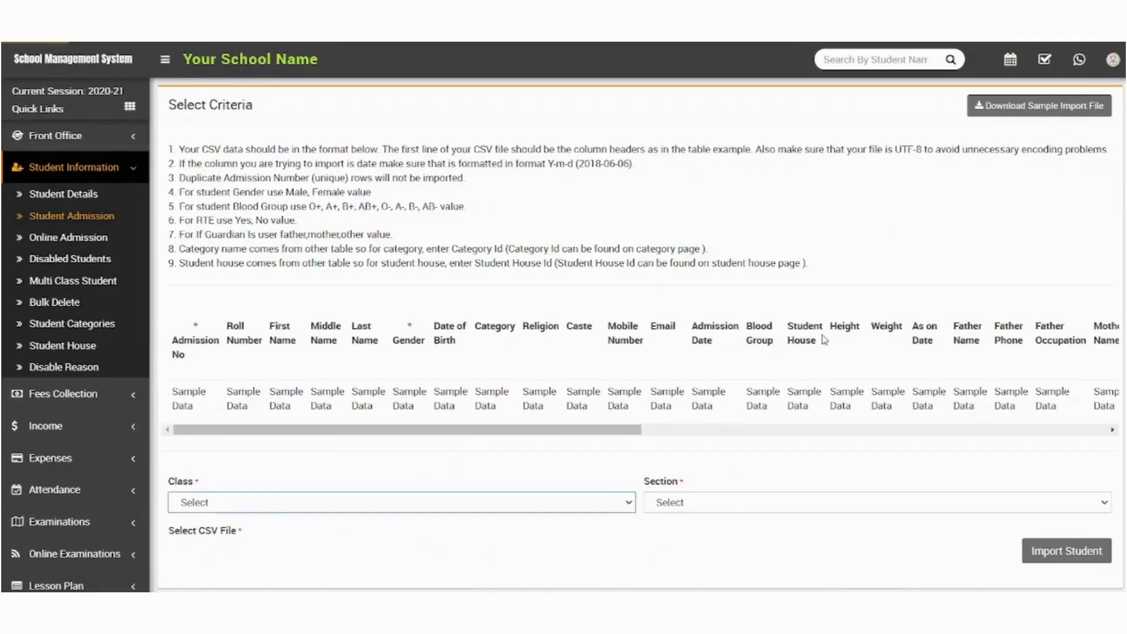
pyautogui.moveTo(176, 356); pyautogui.dragTo(1092, 344)
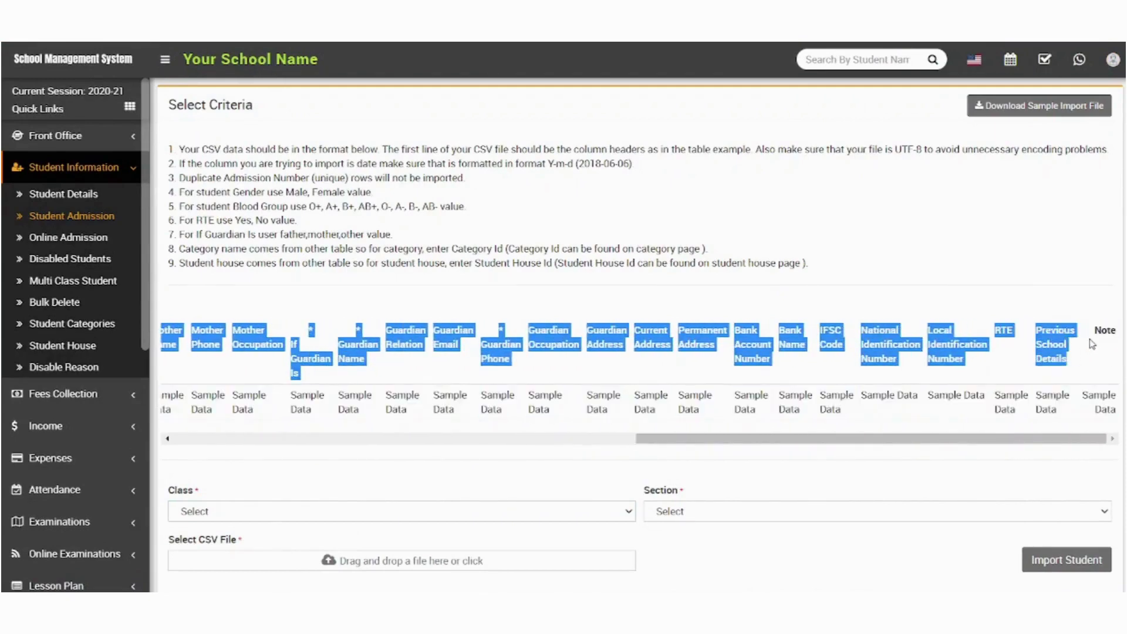
pyautogui.click(527, 323)
pyautogui.hscroll(-10, 466, 344)
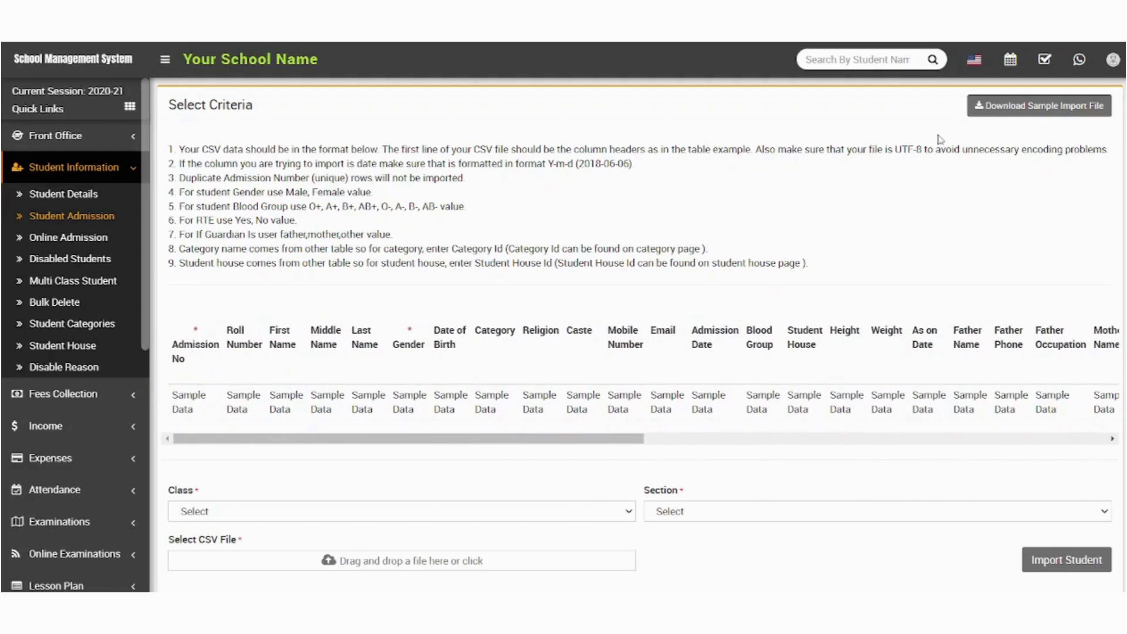
# Download the sample student import file and open the CSV in Excel
pyautogui.click(1007, 114)
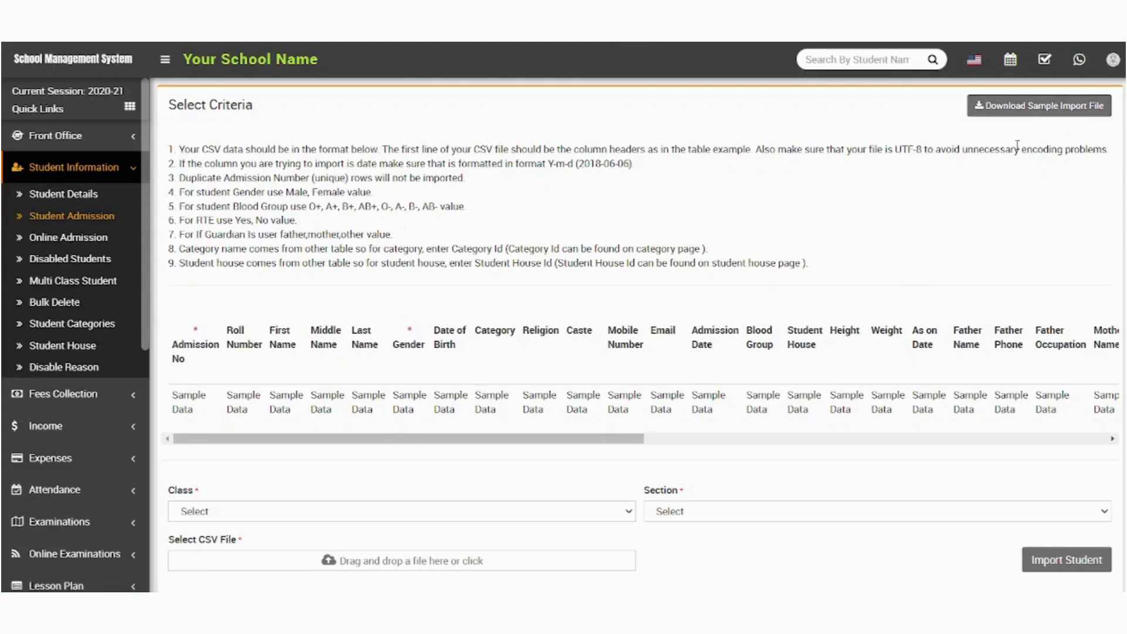
pyautogui.click(1037, 109)
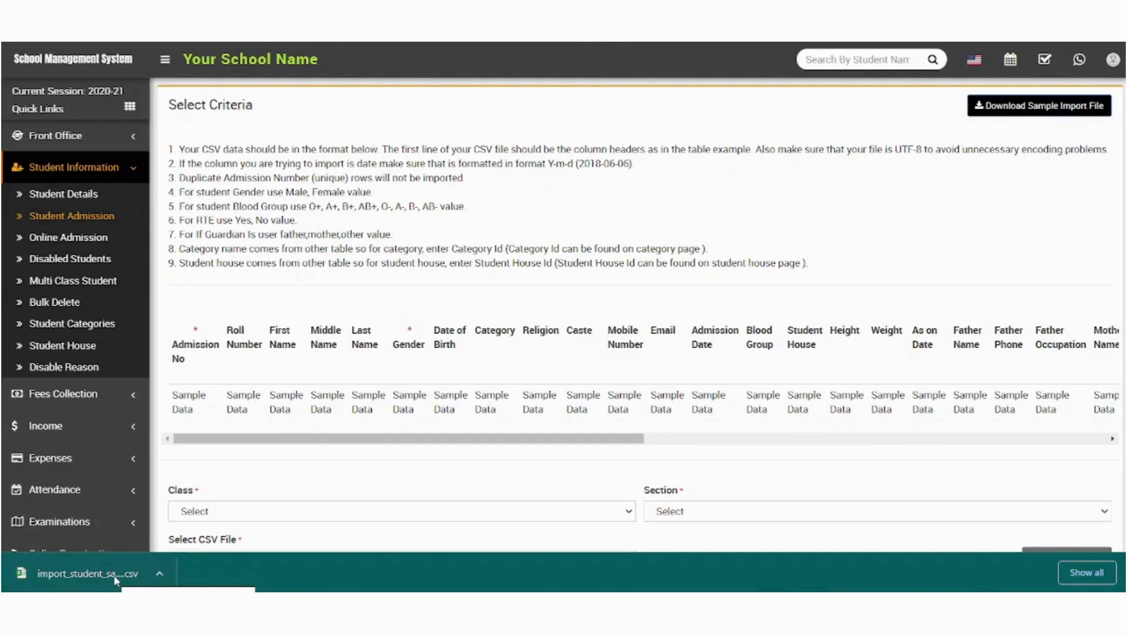
pyautogui.click(116, 579)
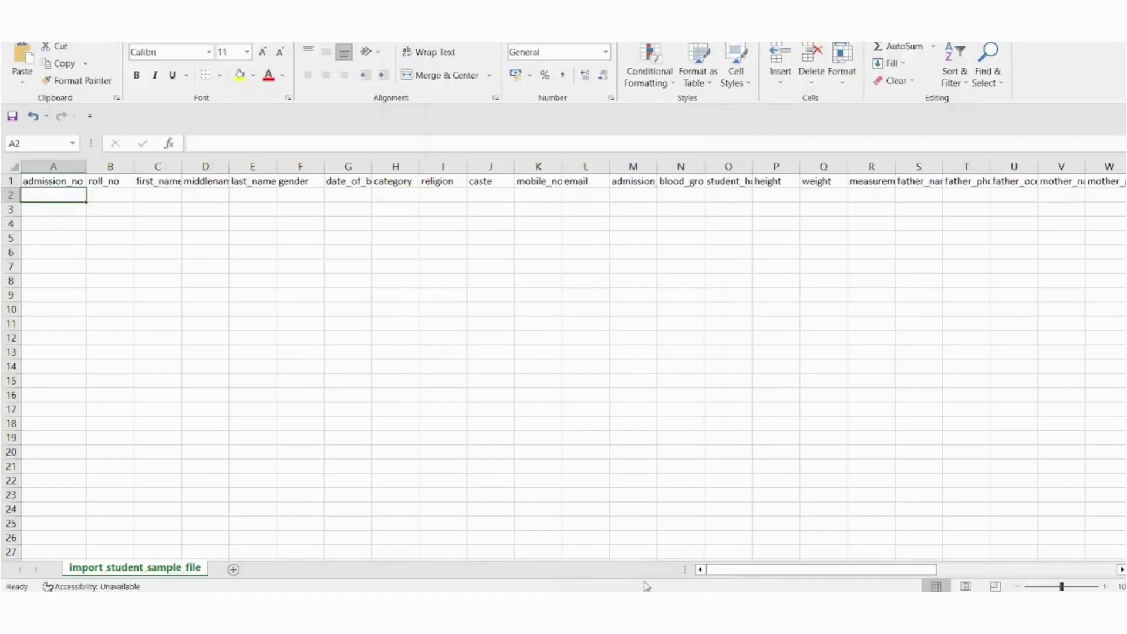
# Examine the mandatory columns on the browser's import page, and check them against the student and guardian data in the Excel sheet
pyautogui.click(655, 531)
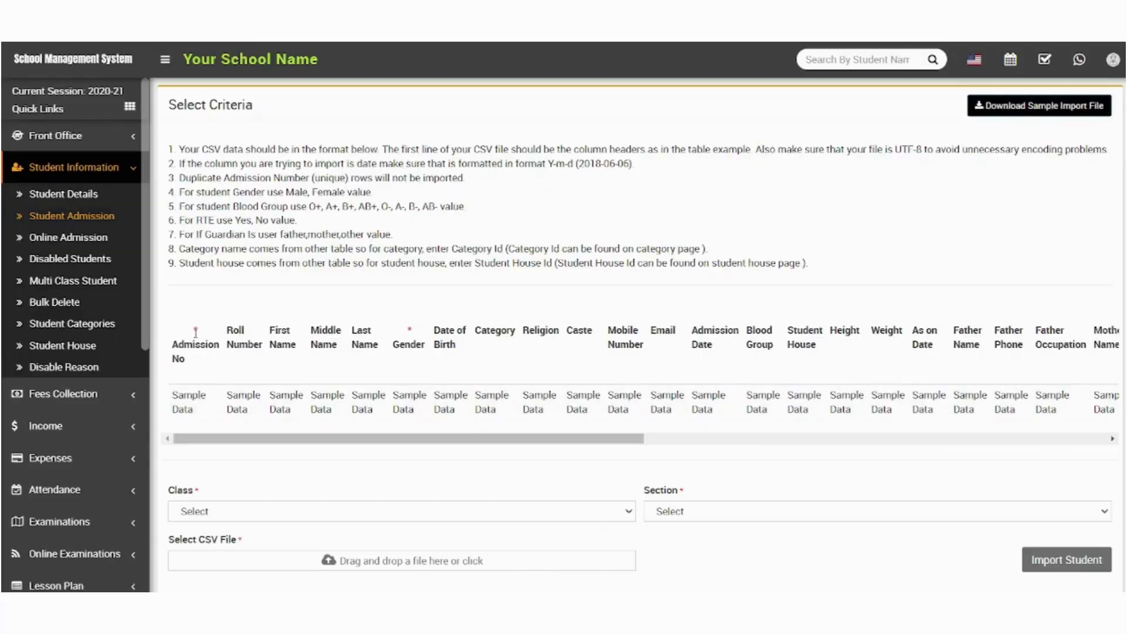
pyautogui.hscroll(5, 511, 350)
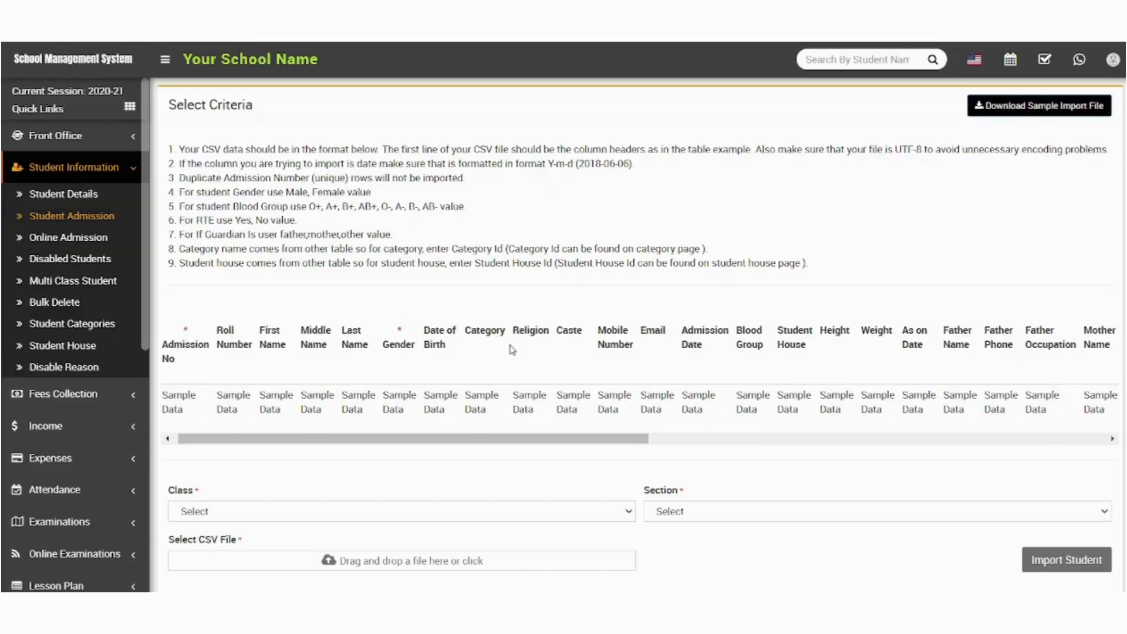
pyautogui.hscroll(3, 511, 350)
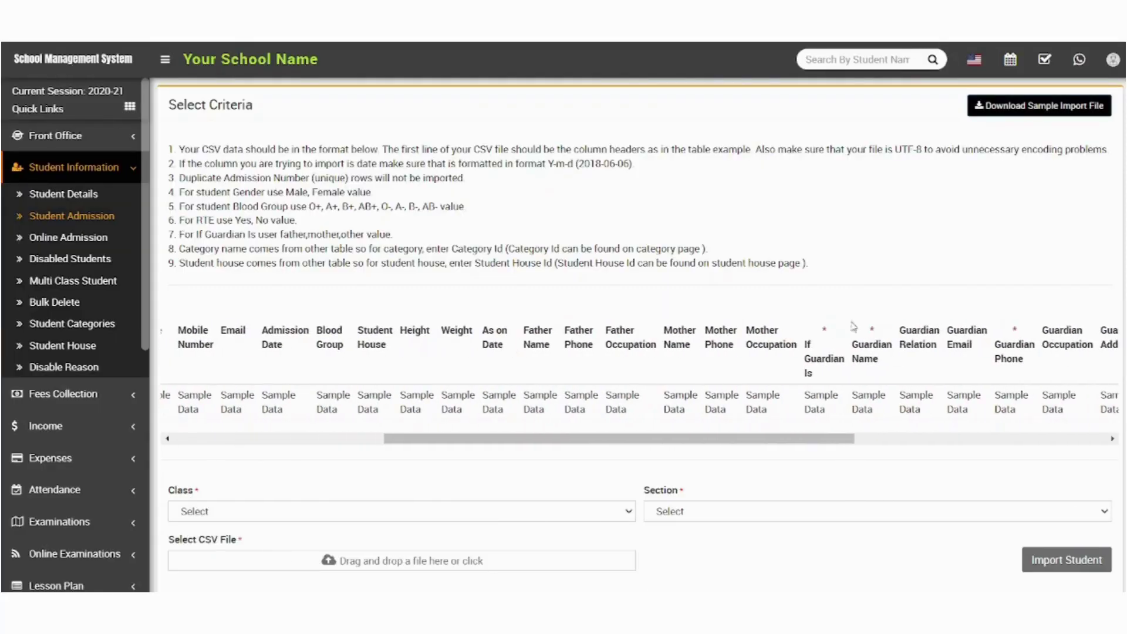
pyautogui.hscroll(3, 819, 356)
pyautogui.hscroll(6, 857, 350)
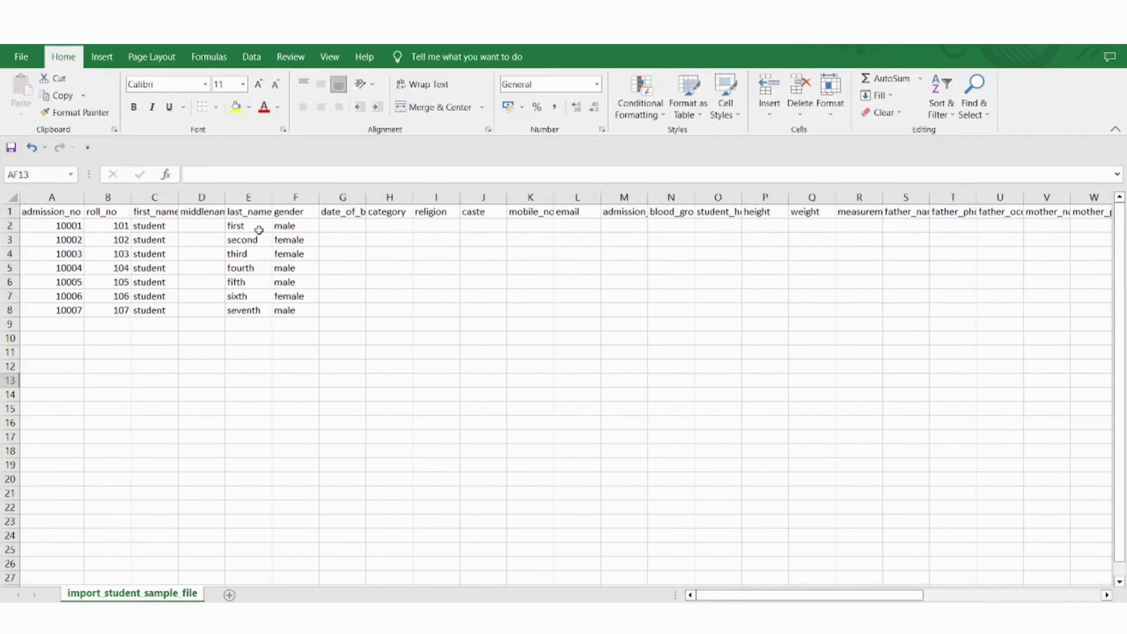
pyautogui.hscroll(5, 371, 222)
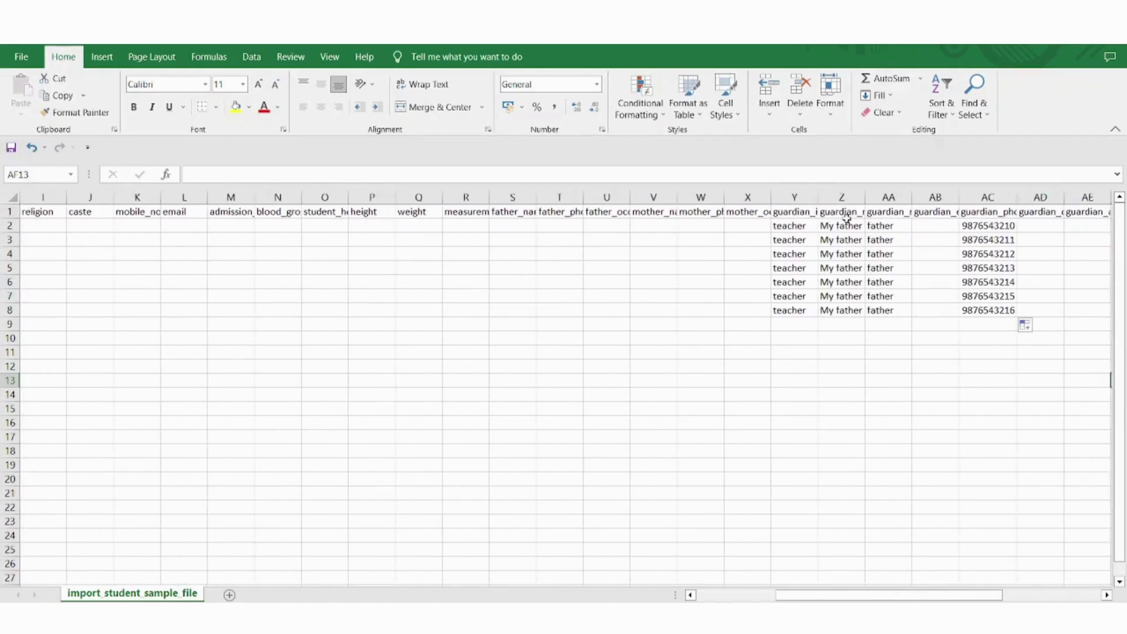
pyautogui.hscroll(8, 898, 231)
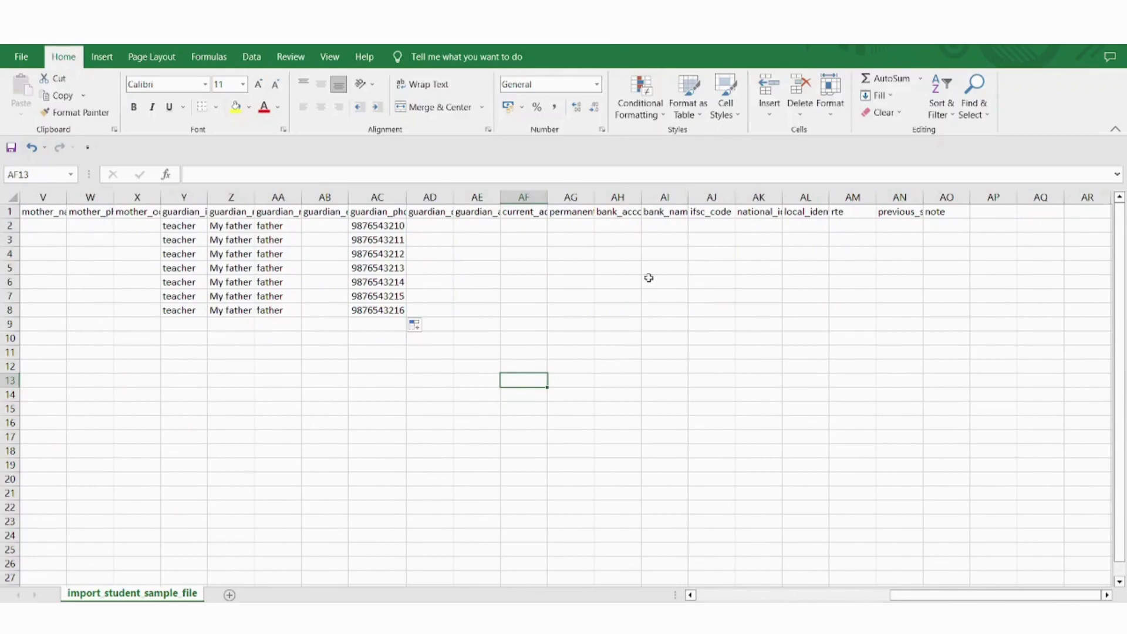
# Save the filled student sheet as import_student_sample_file in CSV (Comma delimited) format in the Downloads folder
pyautogui.moveTo(646, 616)
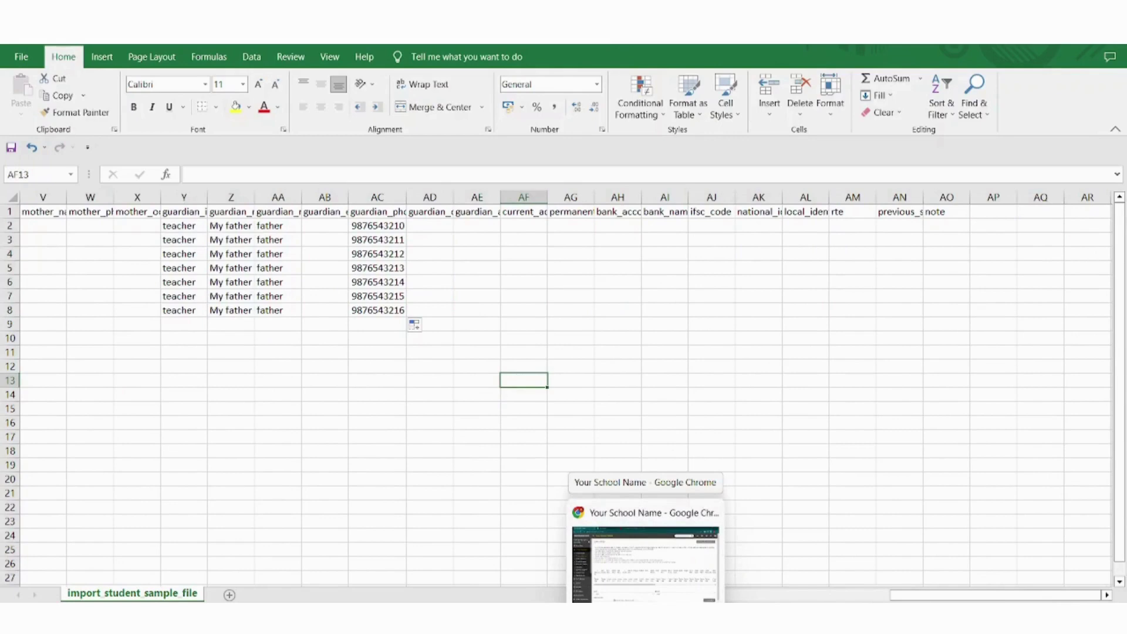
pyautogui.click(21, 56)
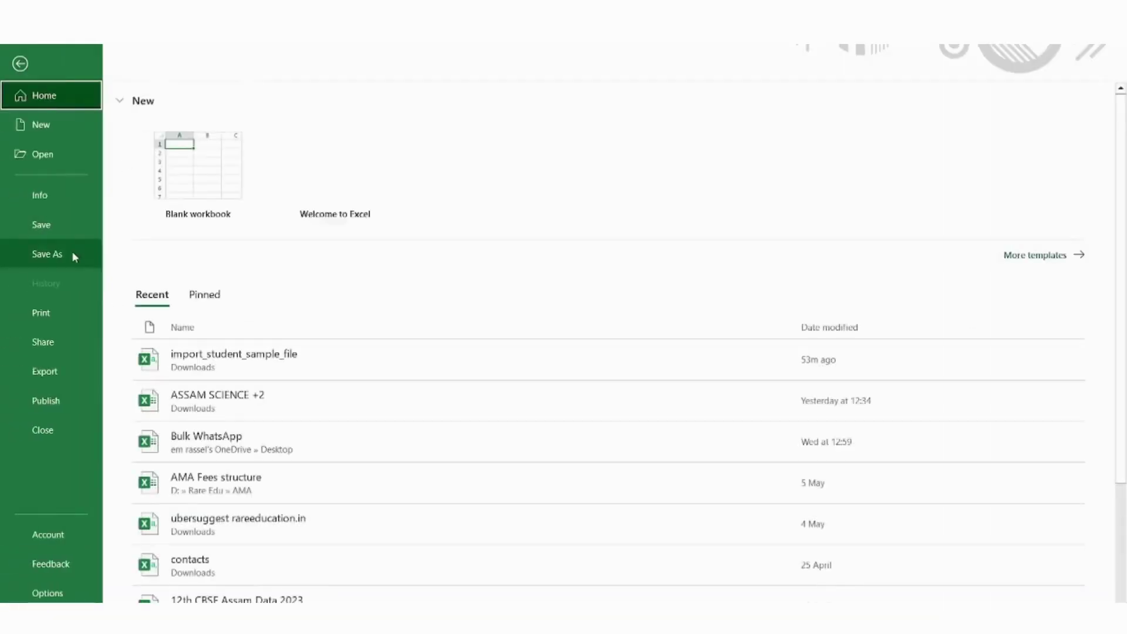
pyautogui.click(72, 254)
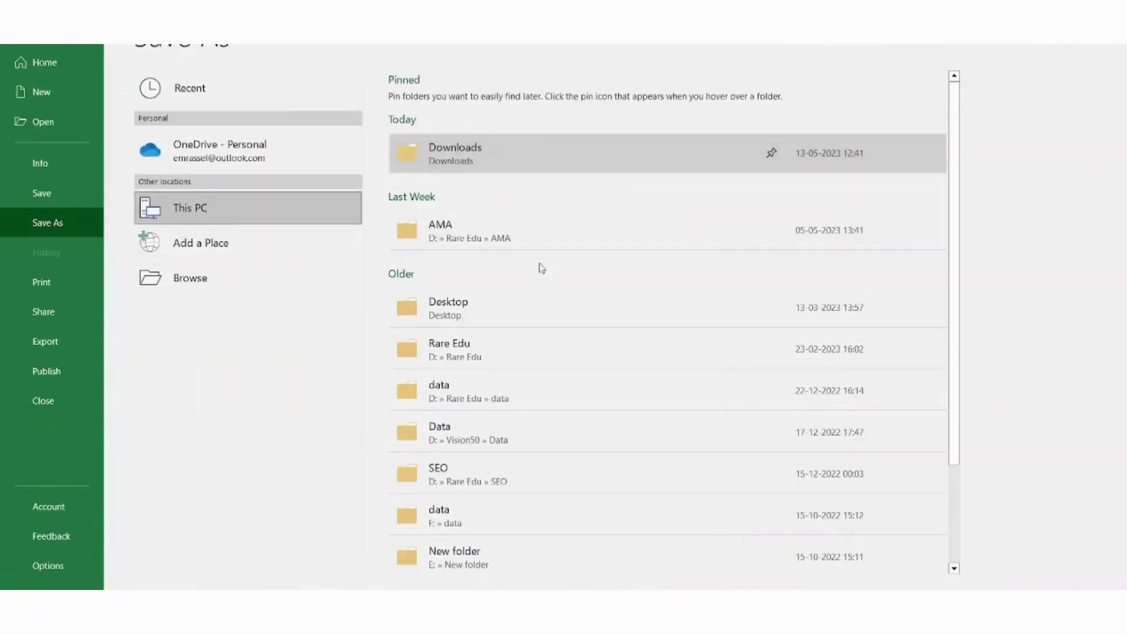
pyautogui.click(176, 277)
pyautogui.click(398, 405)
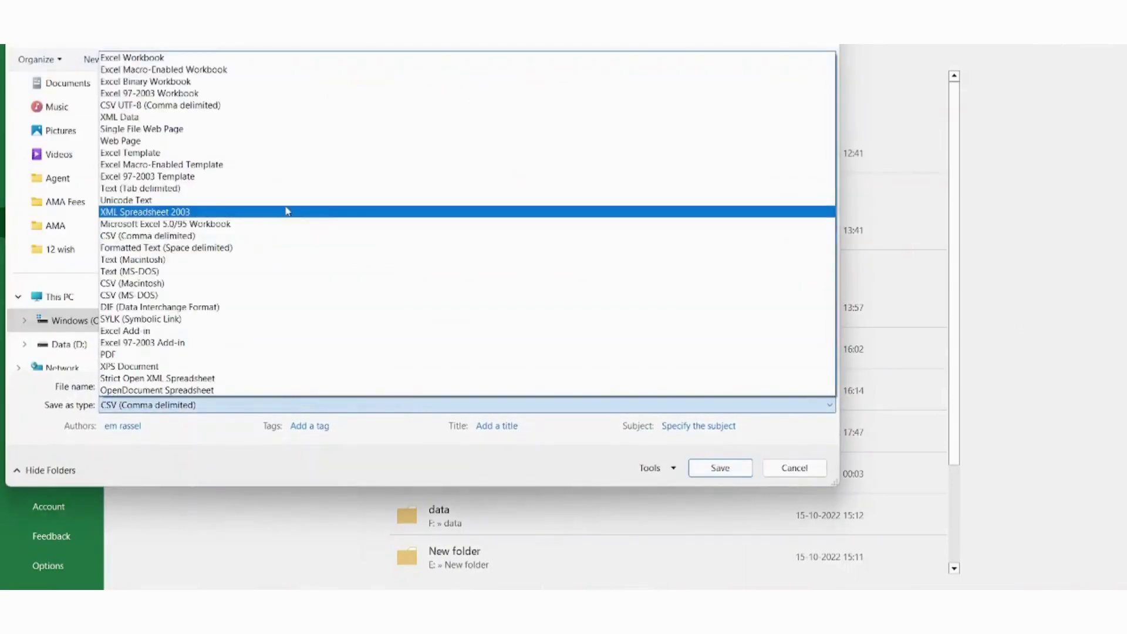
pyautogui.click(271, 237)
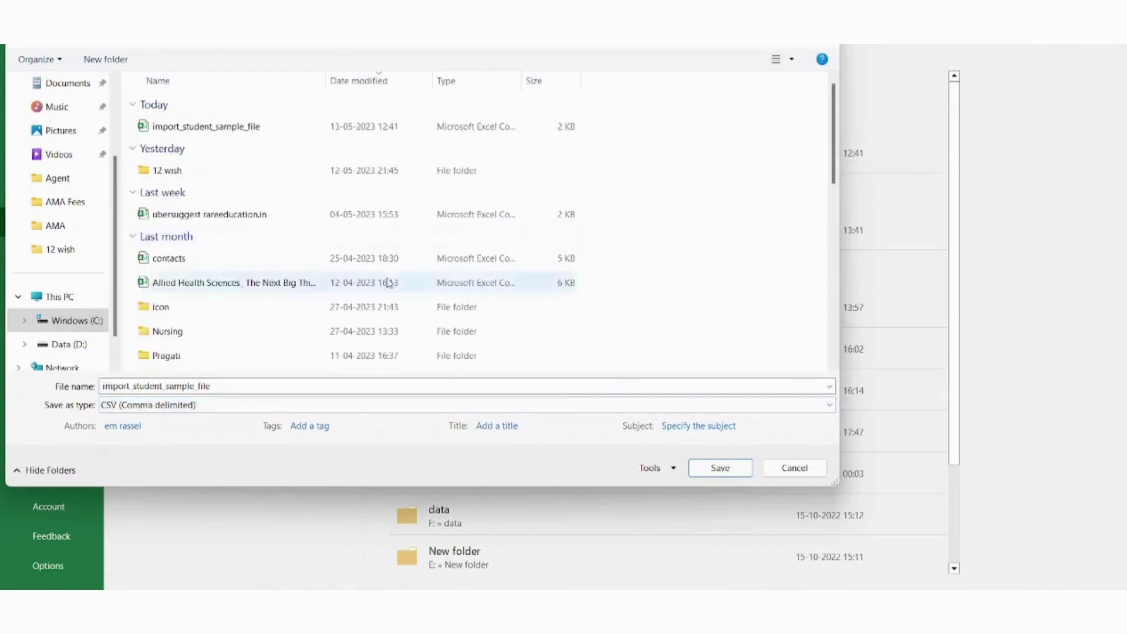
pyautogui.scroll(3, 53, 217)
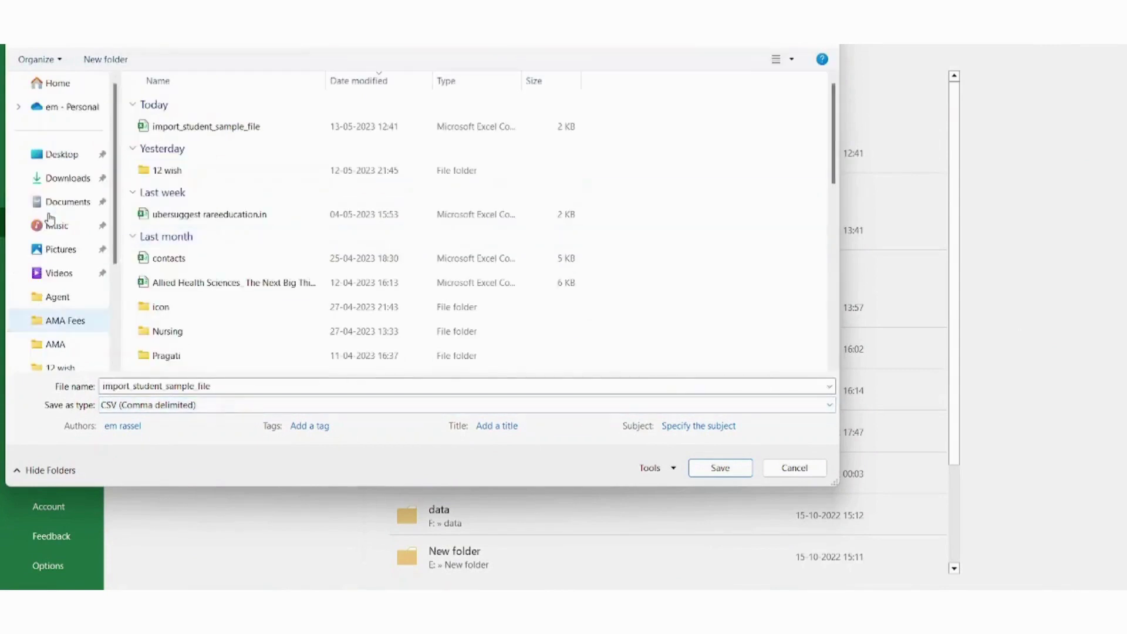
pyautogui.click(62, 178)
pyautogui.click(707, 465)
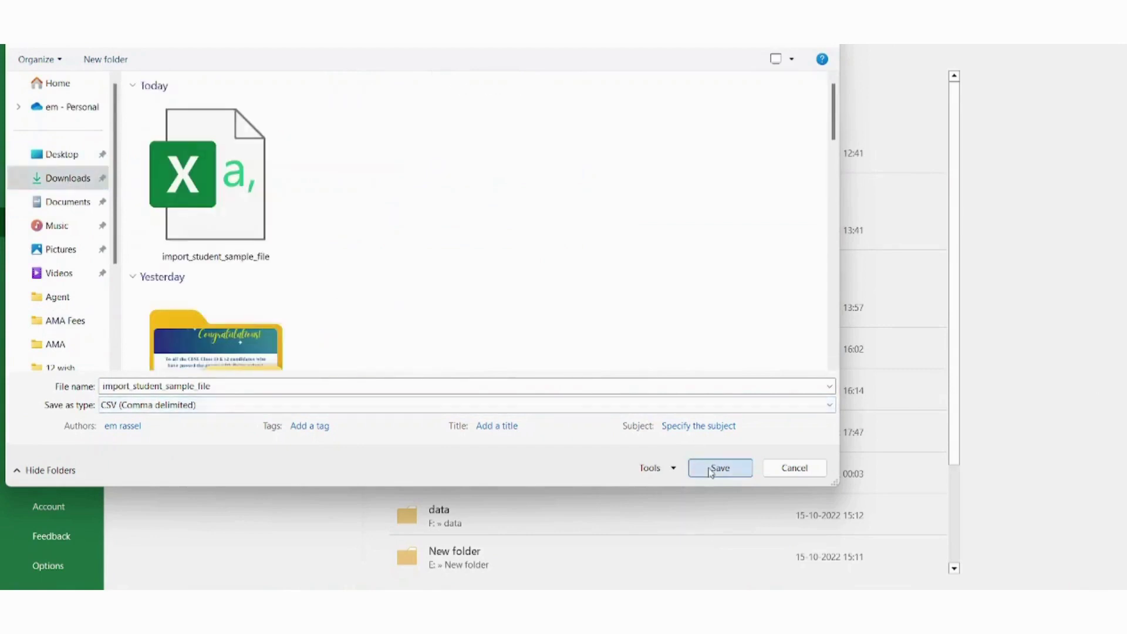
pyautogui.click(605, 299)
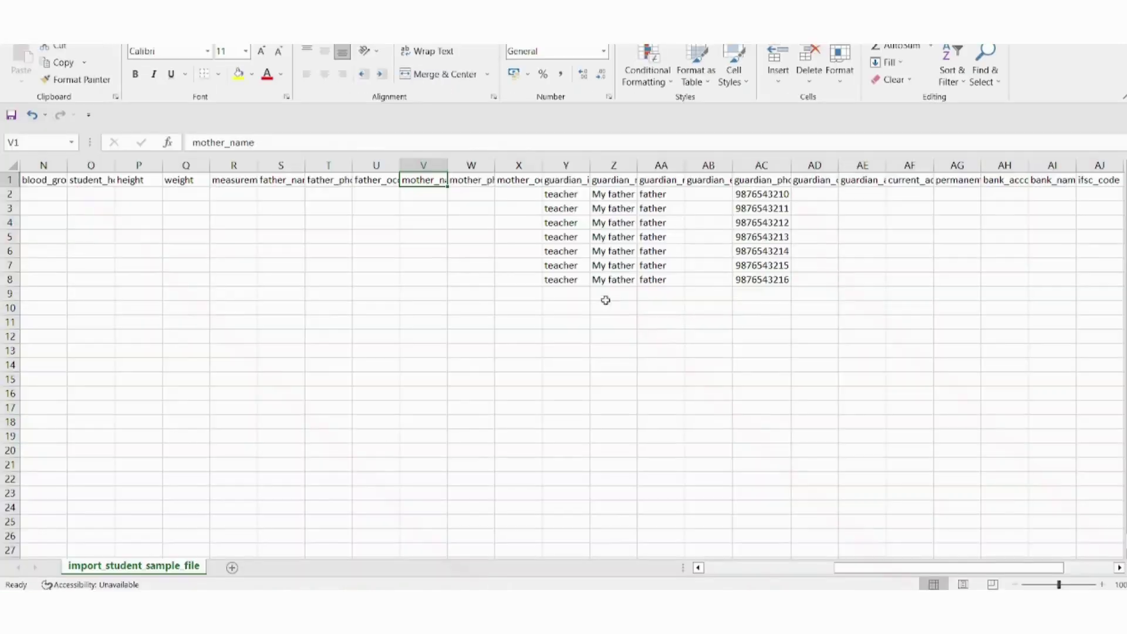
# Switch to the browser's student import page and set the import target to class 10, section A
pyautogui.click(655, 605)
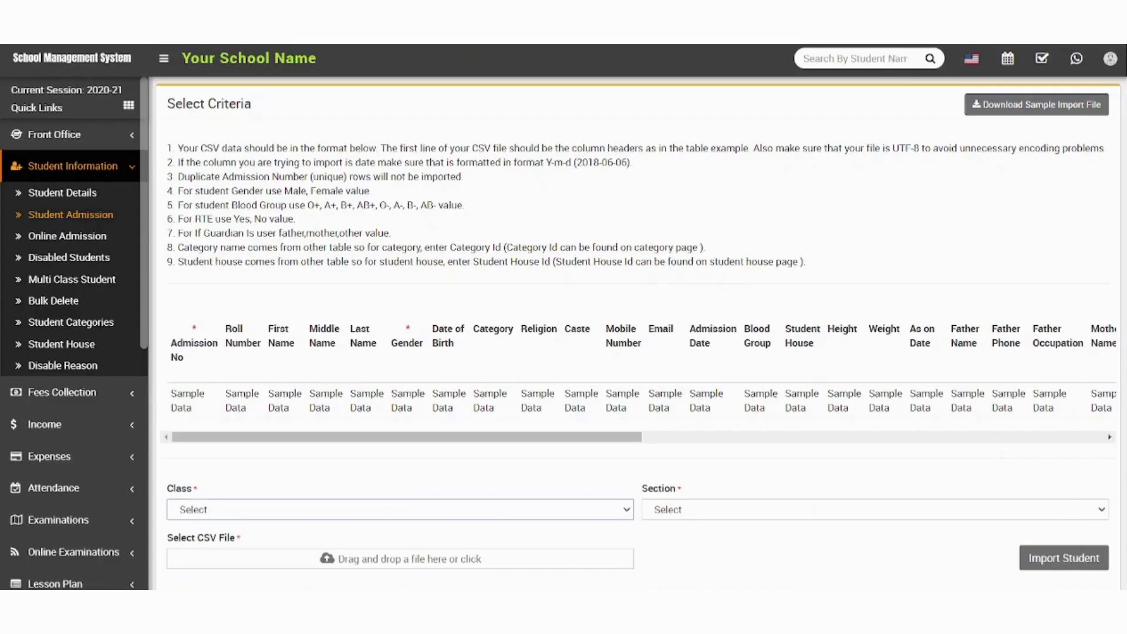
pyautogui.scroll(-1, 687, 349)
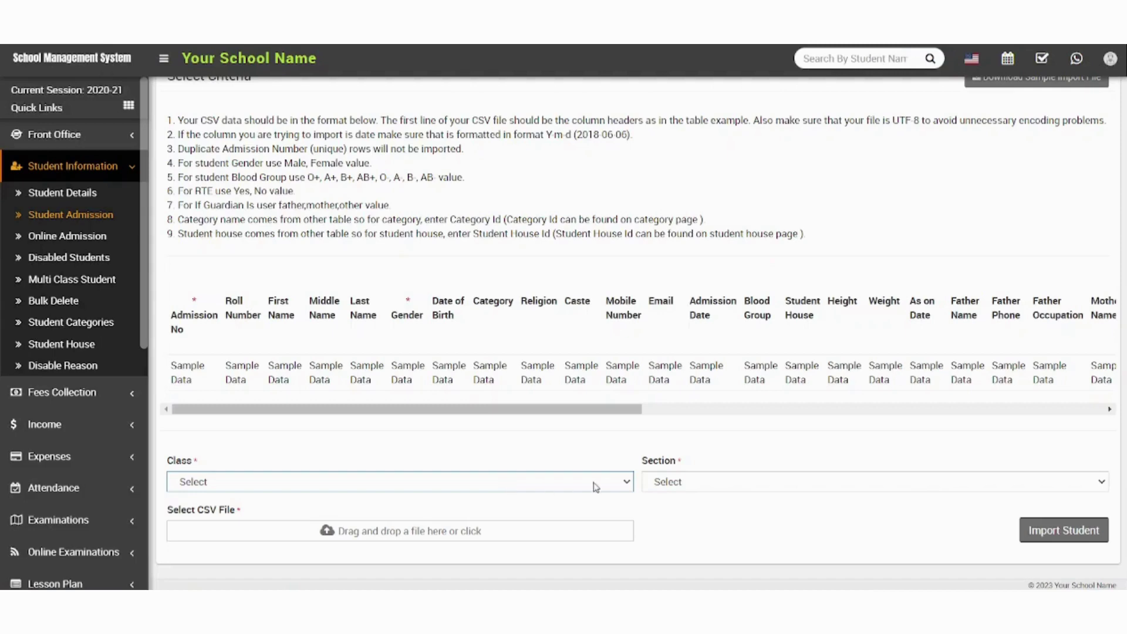
pyautogui.click(616, 482)
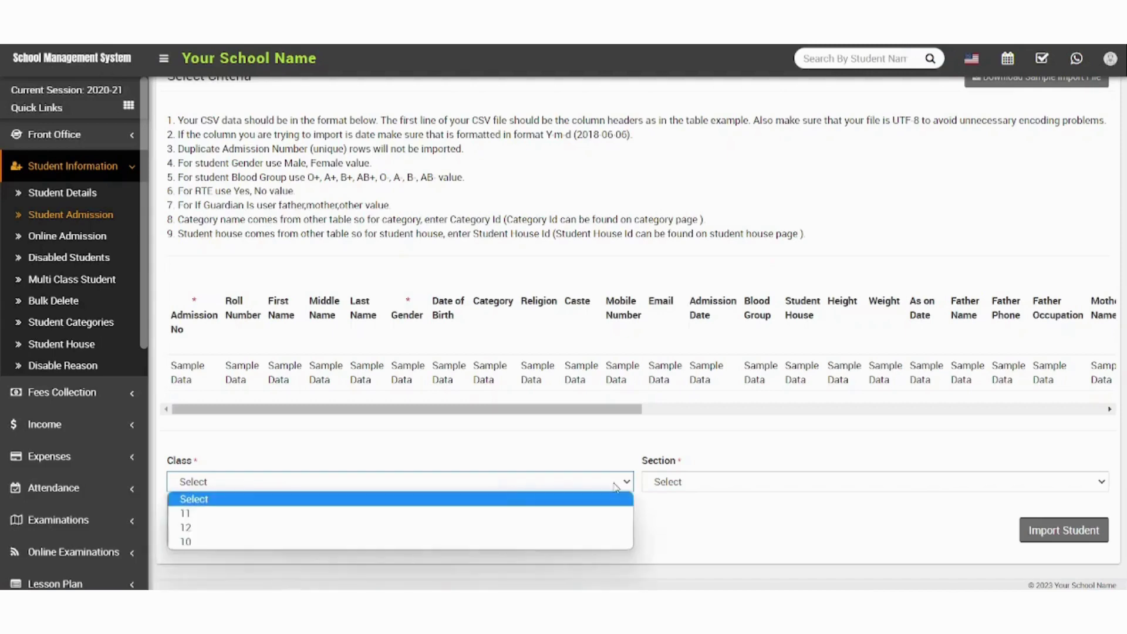
pyautogui.click(566, 541)
pyautogui.click(684, 481)
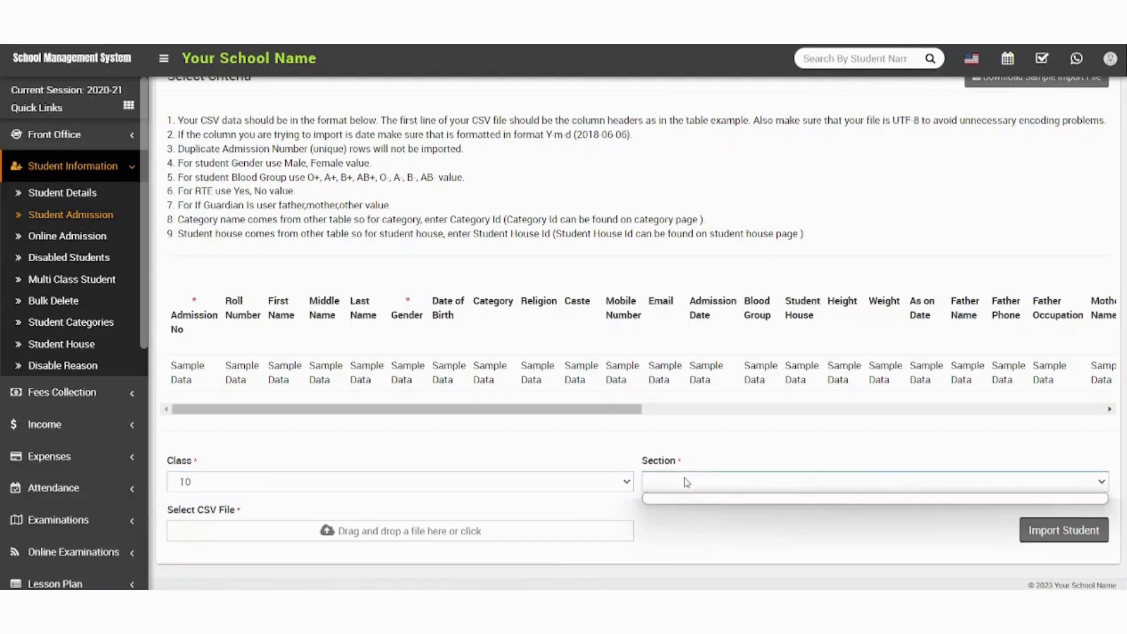
pyautogui.click(575, 490)
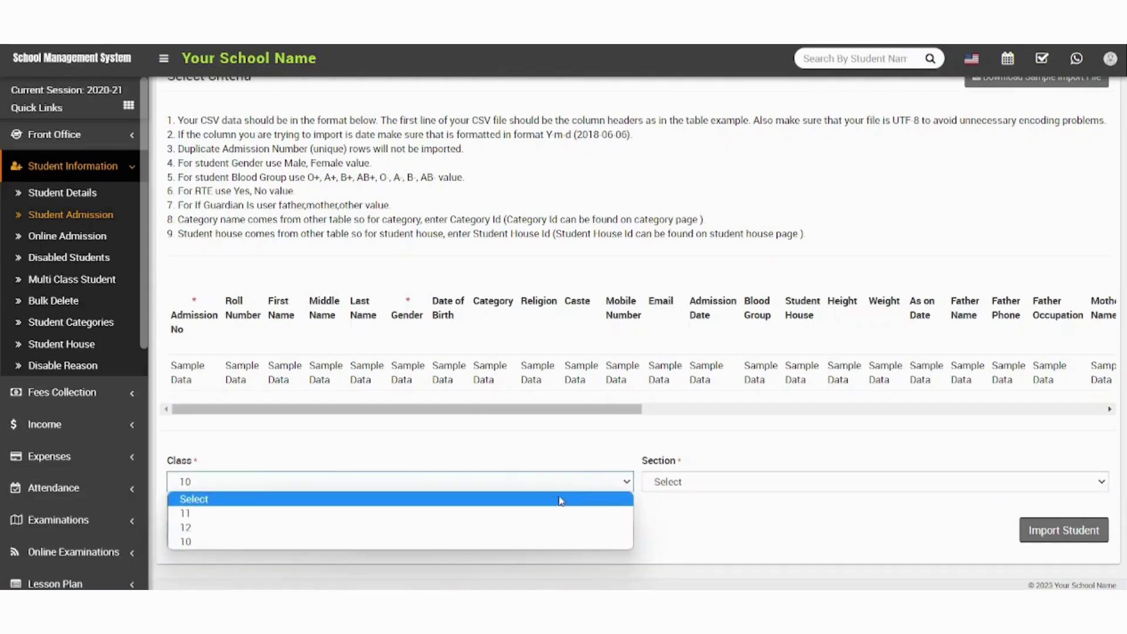
pyautogui.click(698, 490)
pyautogui.click(683, 512)
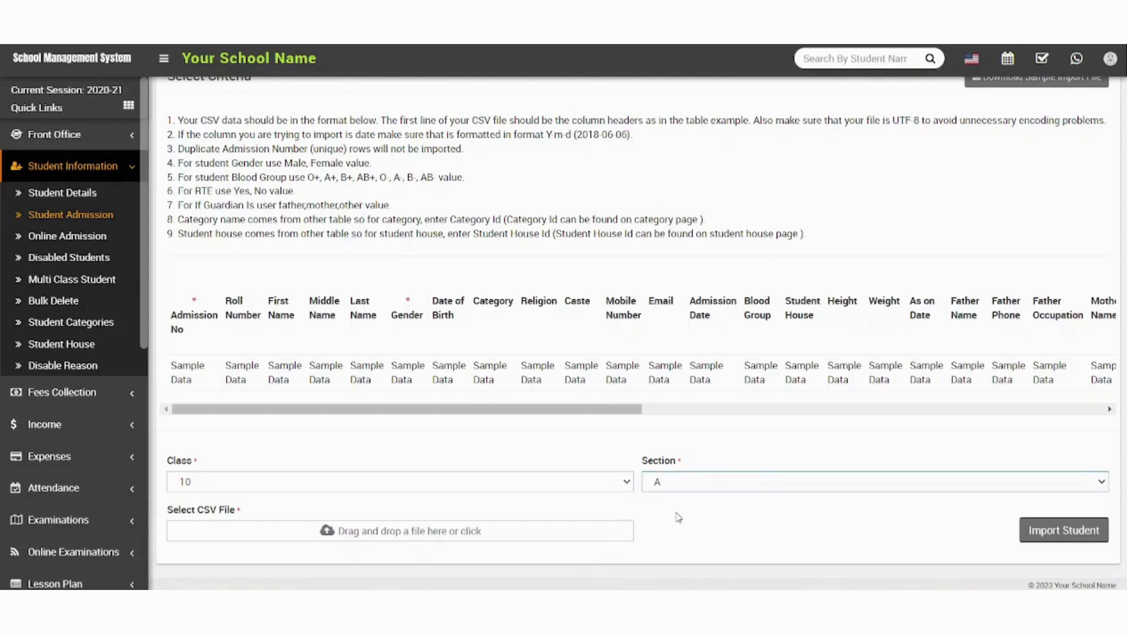
# Attach import_student_sample_file.csv to the import form and import the students
pyautogui.click(355, 533)
pyautogui.click(474, 176)
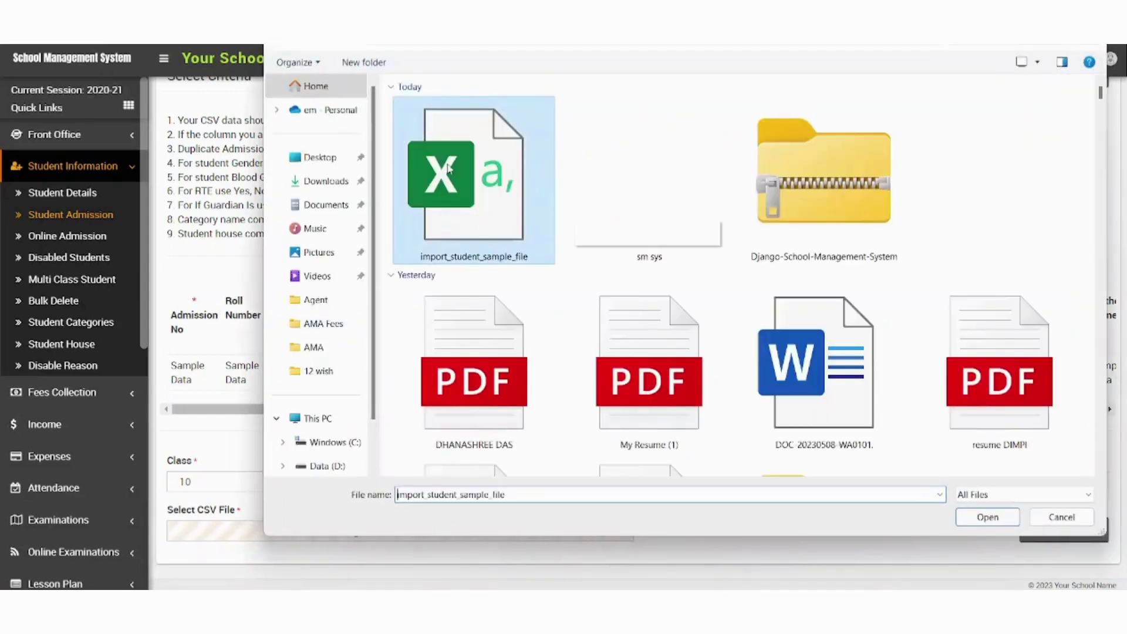
pyautogui.click(1011, 519)
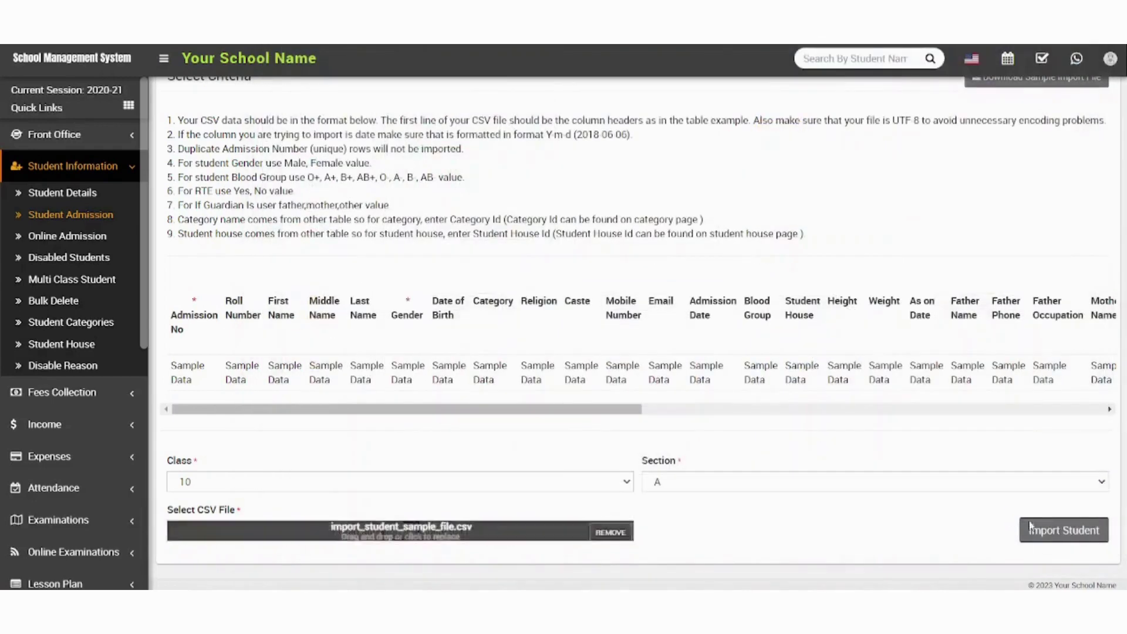
pyautogui.click(1025, 531)
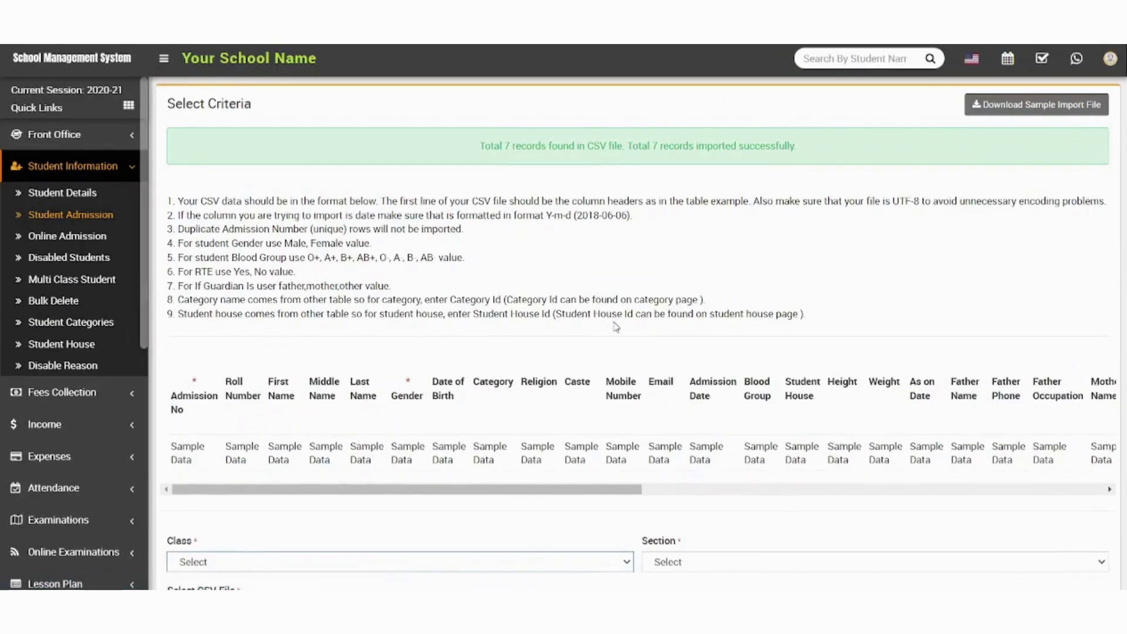
pyautogui.scroll(2, 614, 321)
pyautogui.scroll(-2, 450, 493)
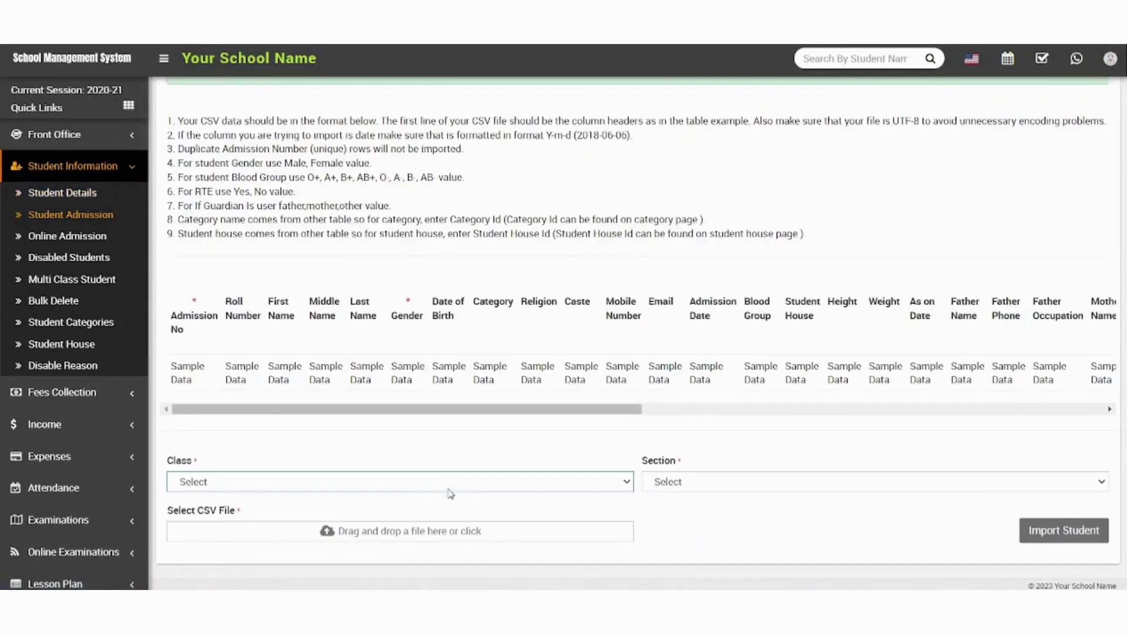
# Search the Student Details page for the students of class 10, section A
pyautogui.click(93, 194)
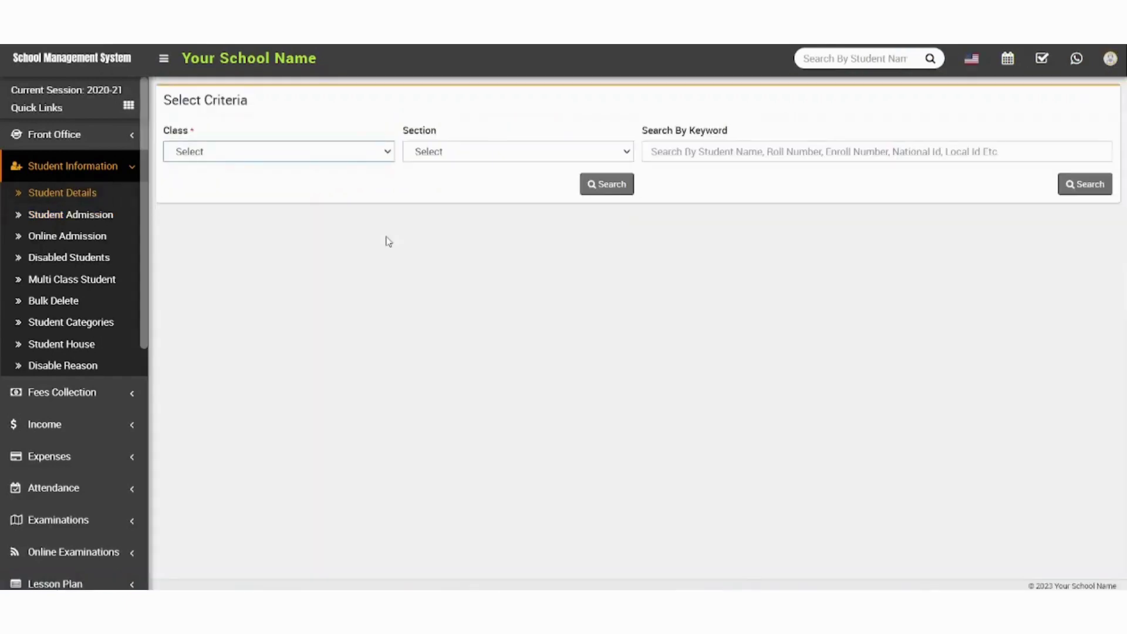
pyautogui.click(358, 153)
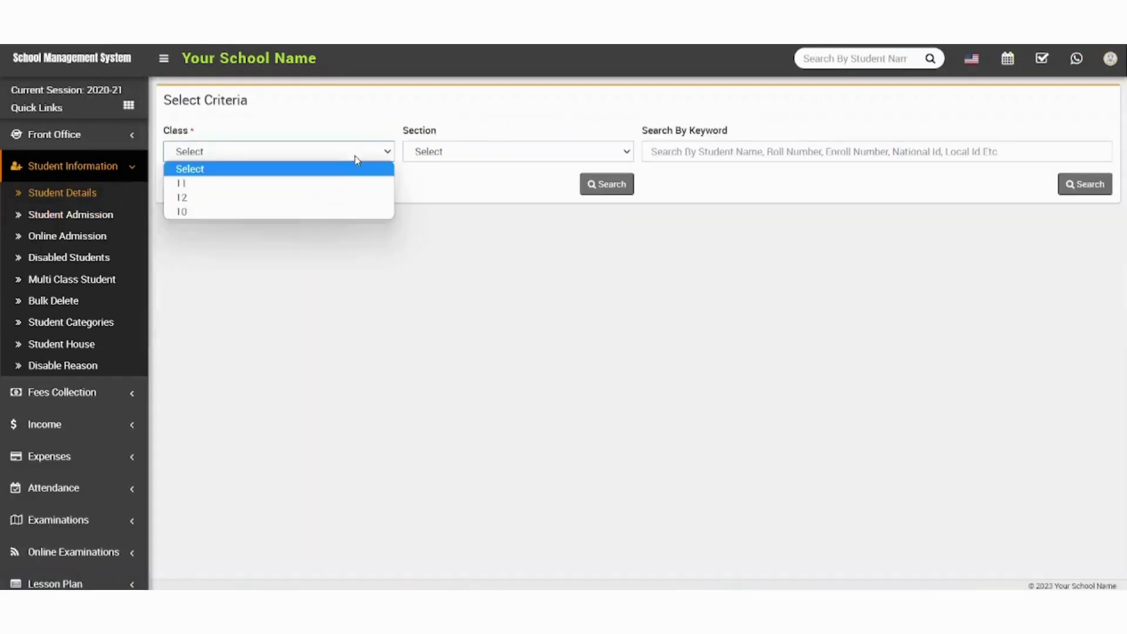
pyautogui.click(317, 213)
pyautogui.click(447, 152)
pyautogui.click(441, 188)
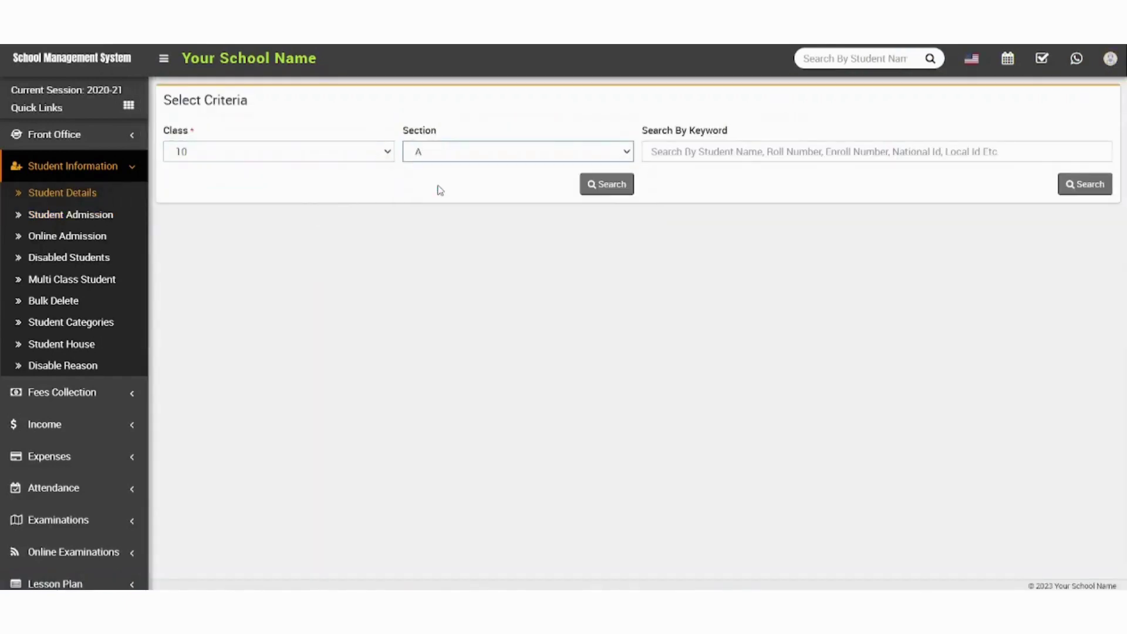
pyautogui.click(610, 186)
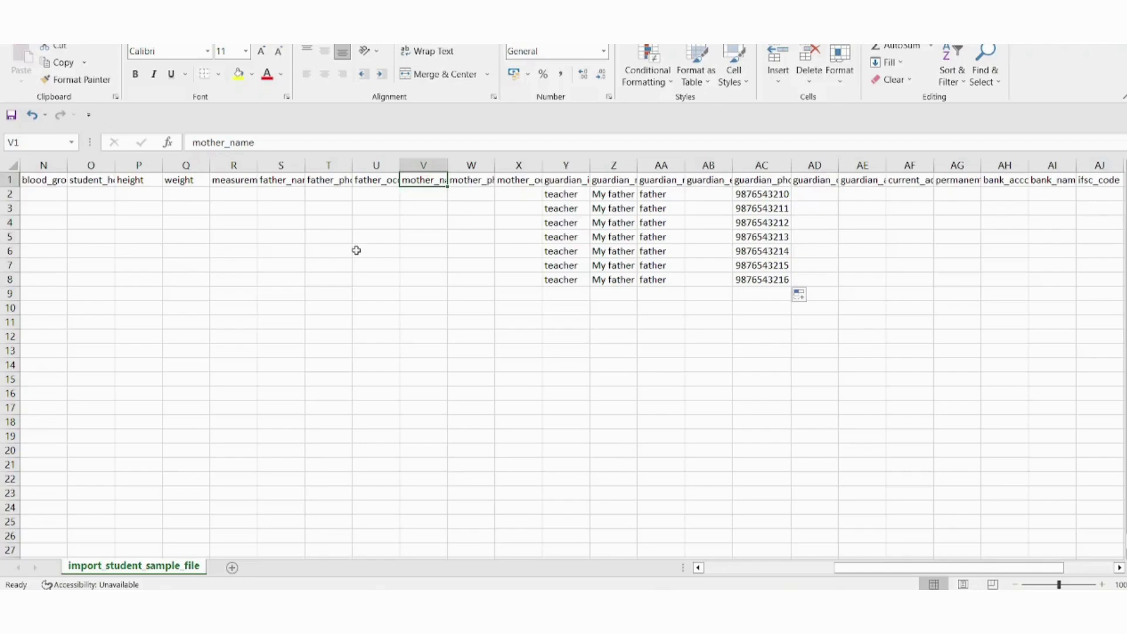
# Compare the Excel sheet with the imported student list, and open the first student's edit form to review its student and guardian fields
pyautogui.hscroll(-5, 355, 249)
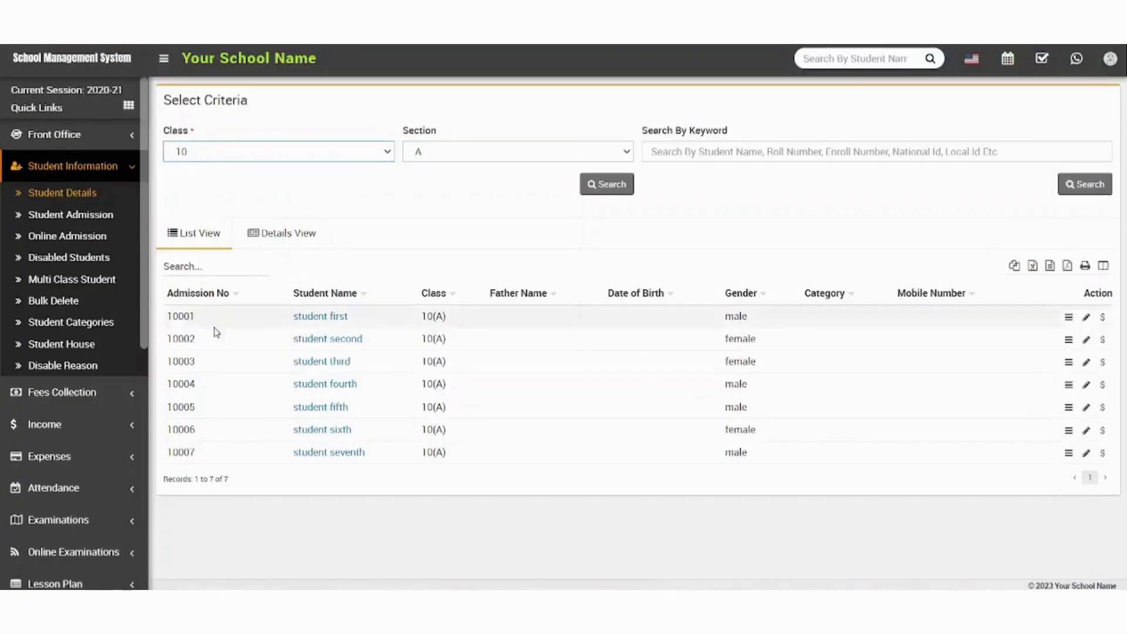
pyautogui.doubleClick(184, 317)
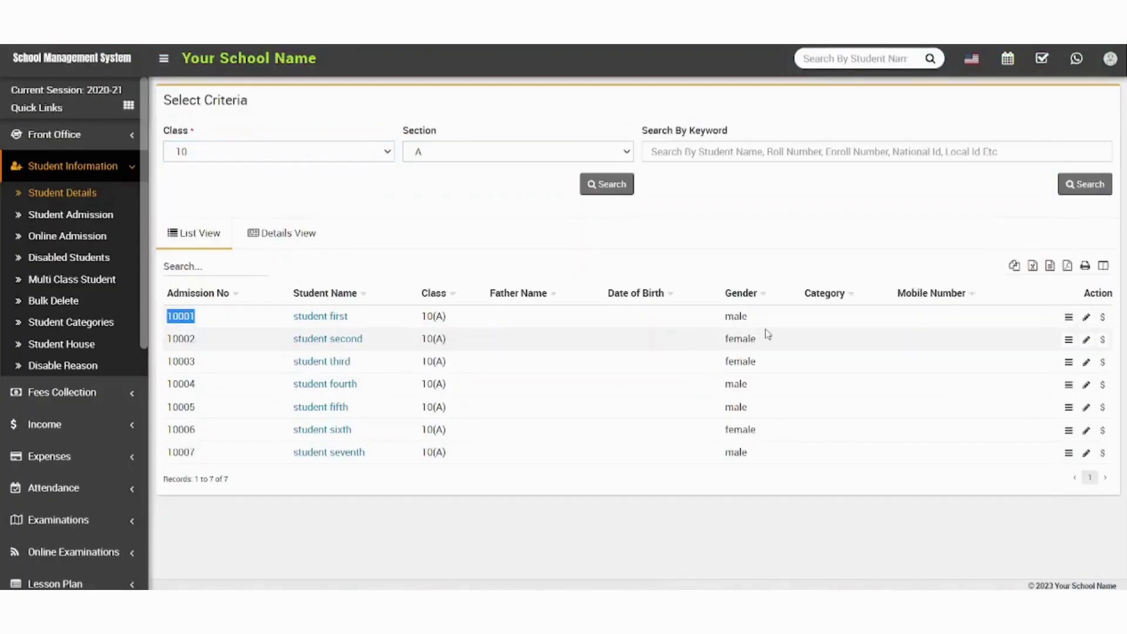
pyautogui.click(1085, 320)
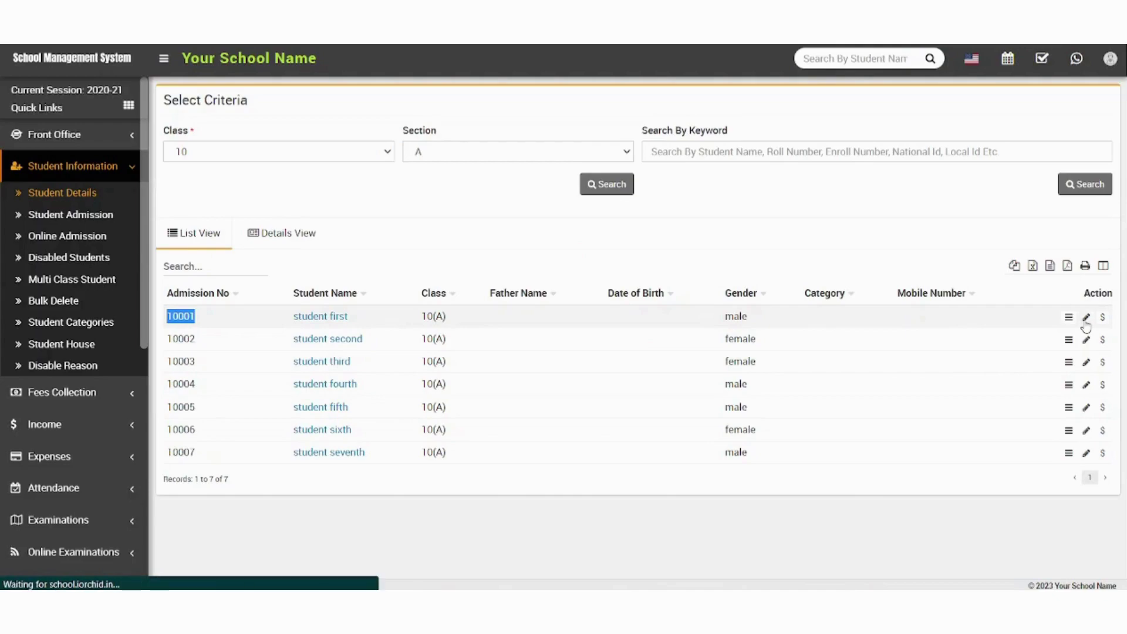
pyautogui.scroll(-9, 651, 316)
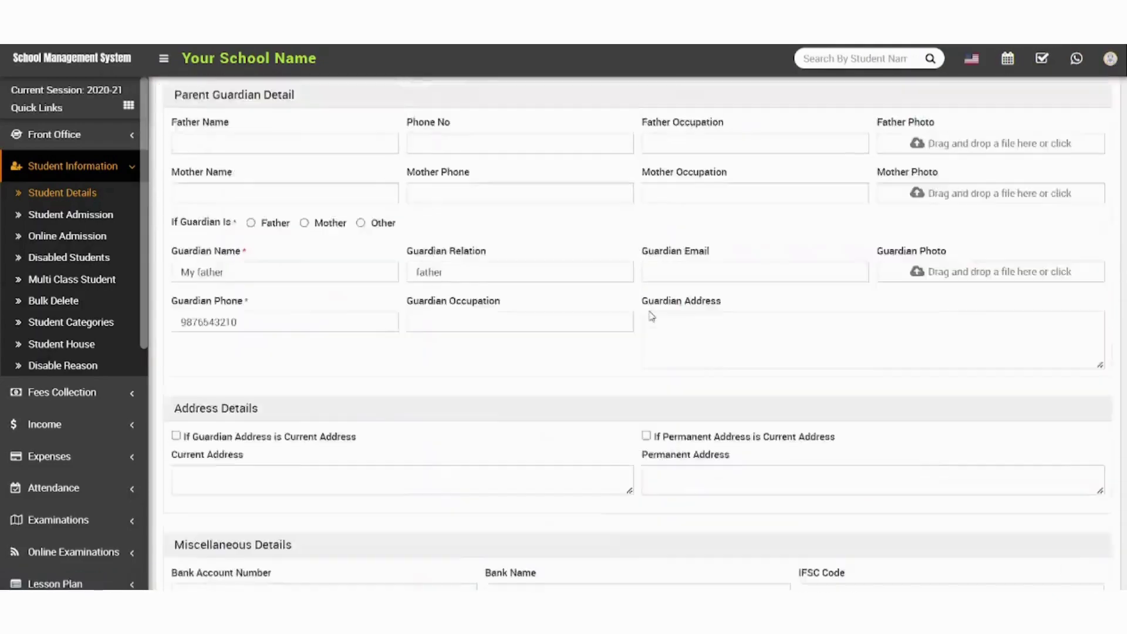
pyautogui.scroll(9, 651, 316)
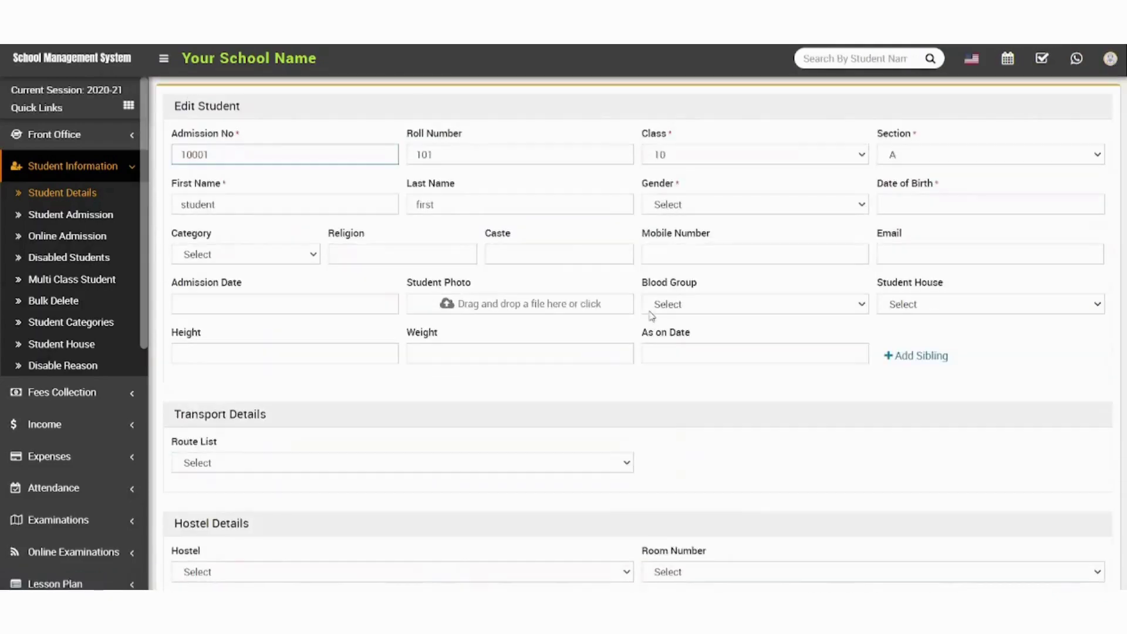
# Return to the Student Details search and choose class 10 as the criterion
pyautogui.click(52, 202)
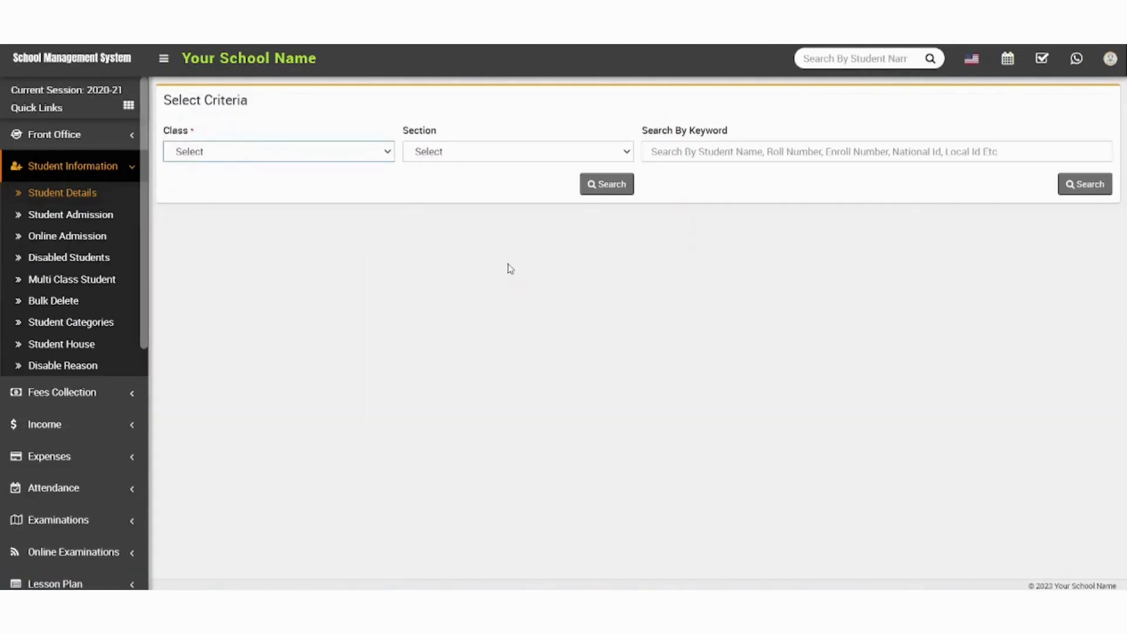
pyautogui.click(345, 152)
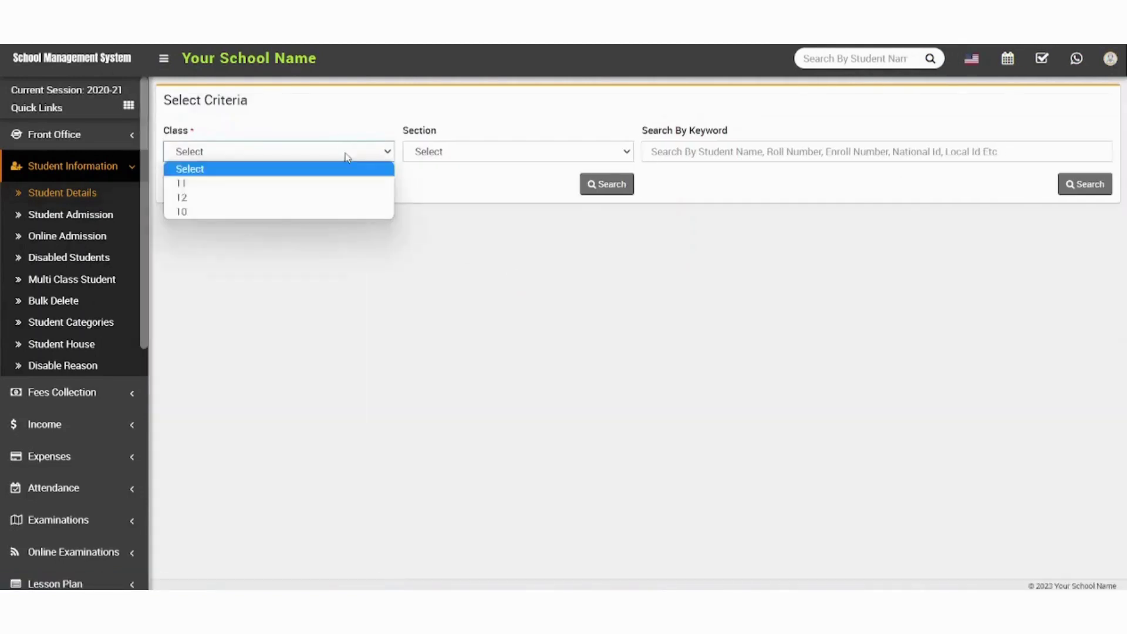
pyautogui.click(274, 213)
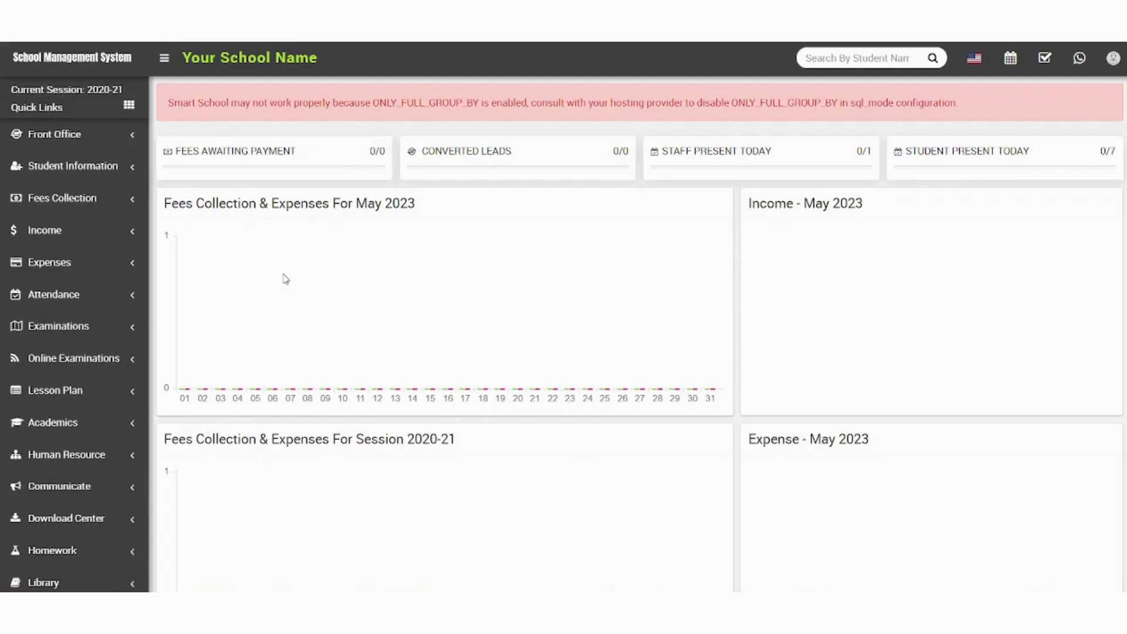
# Add a fees type named January with fees code JAN and description "Monthly fee for the month of January"
pyautogui.click(116, 202)
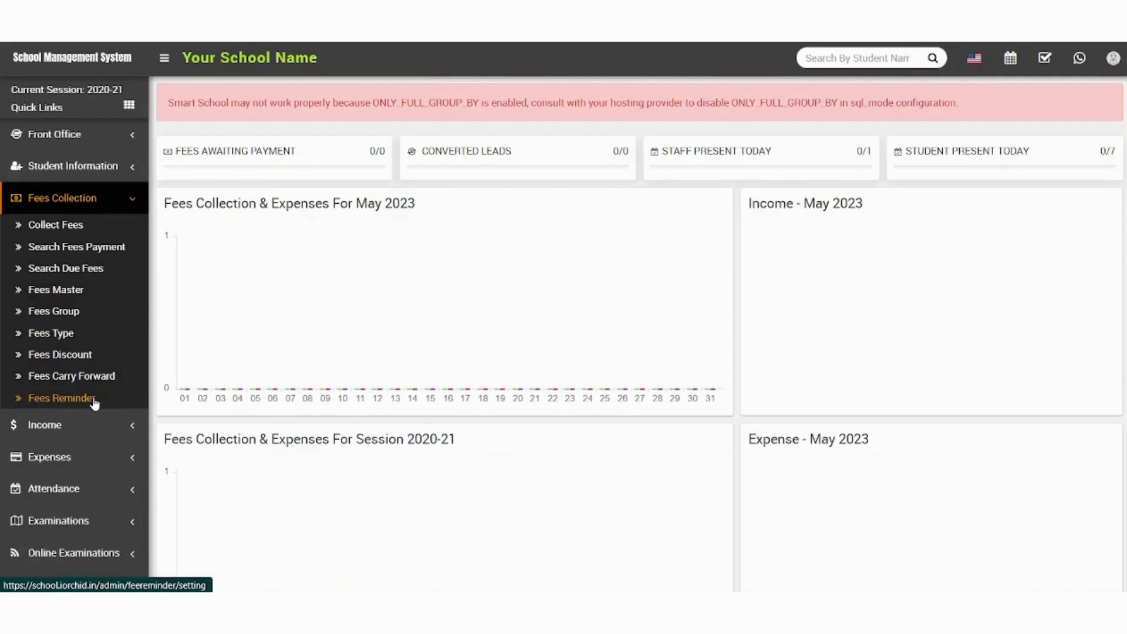
pyautogui.click(66, 334)
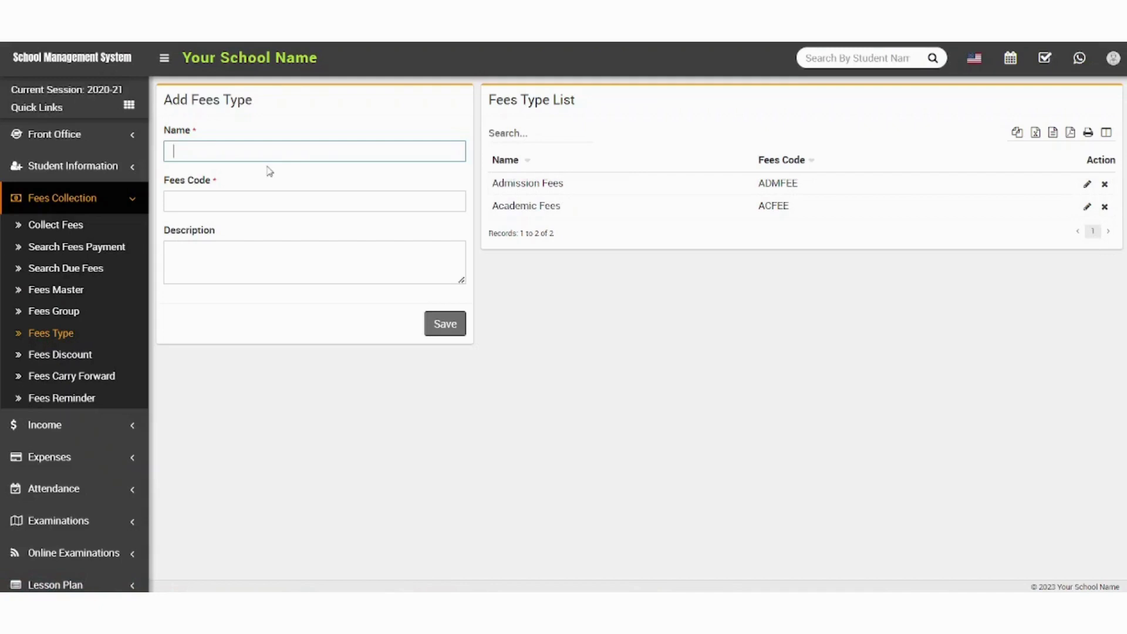
pyautogui.write('.')
pyautogui.write('anuary')
pyautogui.click(216, 205)
pyautogui.write('JAN')
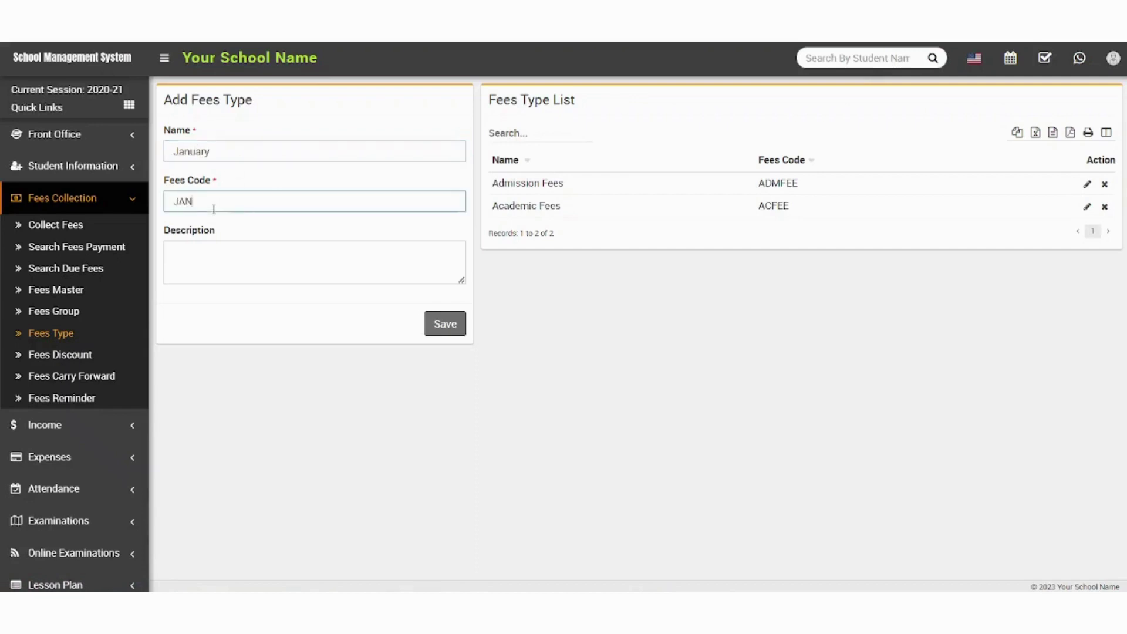
pyautogui.click(241, 267)
pyautogui.write('Monthly ')
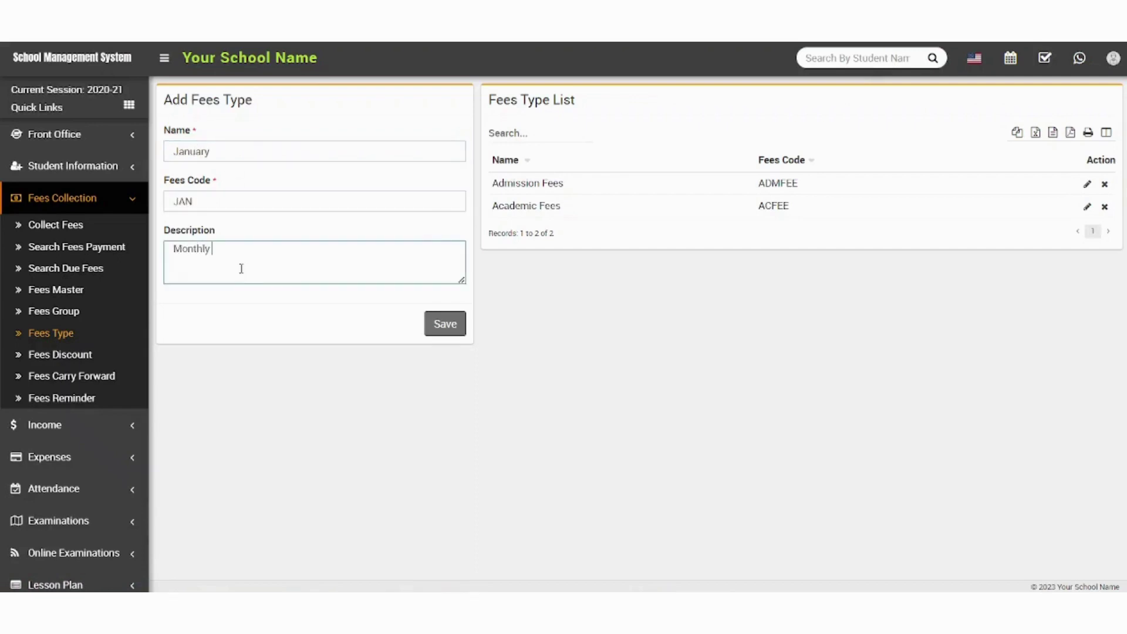
pyautogui.write('fee for the month of January')
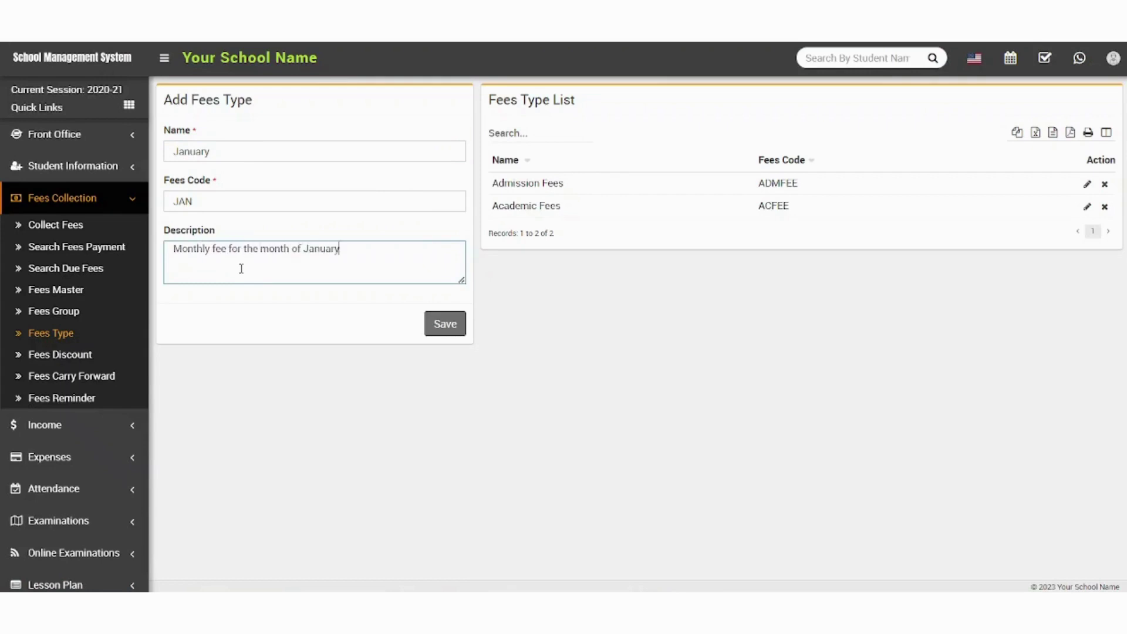
pyautogui.click(458, 324)
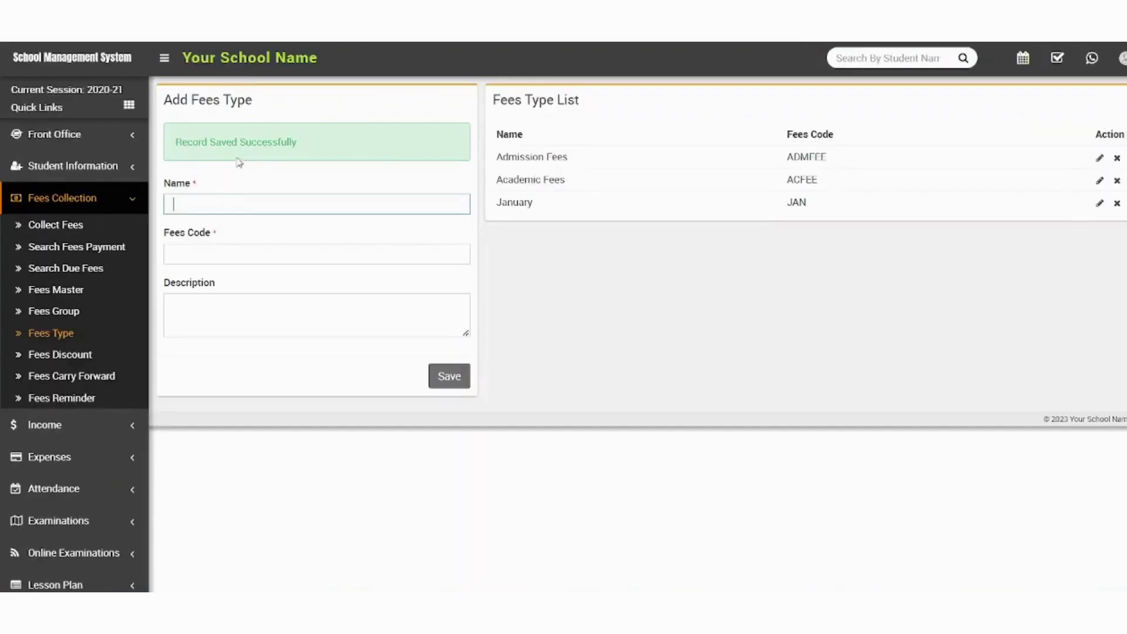
# Add a fees type named February with fees code FEB and description "Monthly fee for the month of Feb"
pyautogui.click(217, 206)
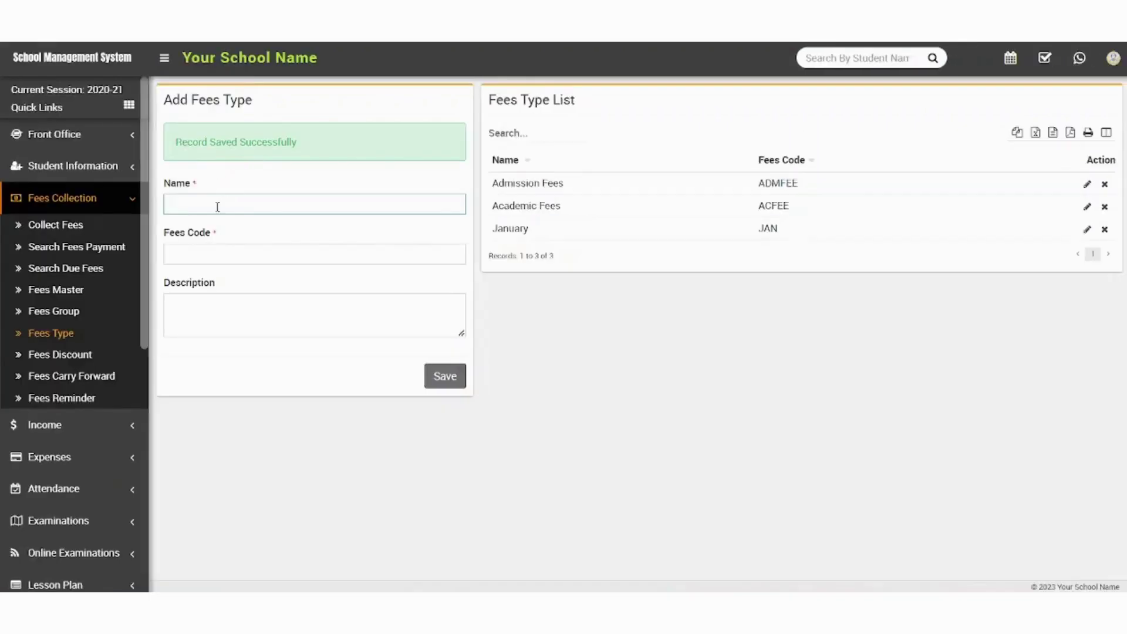
pyautogui.write('February')
pyautogui.press('Tab')
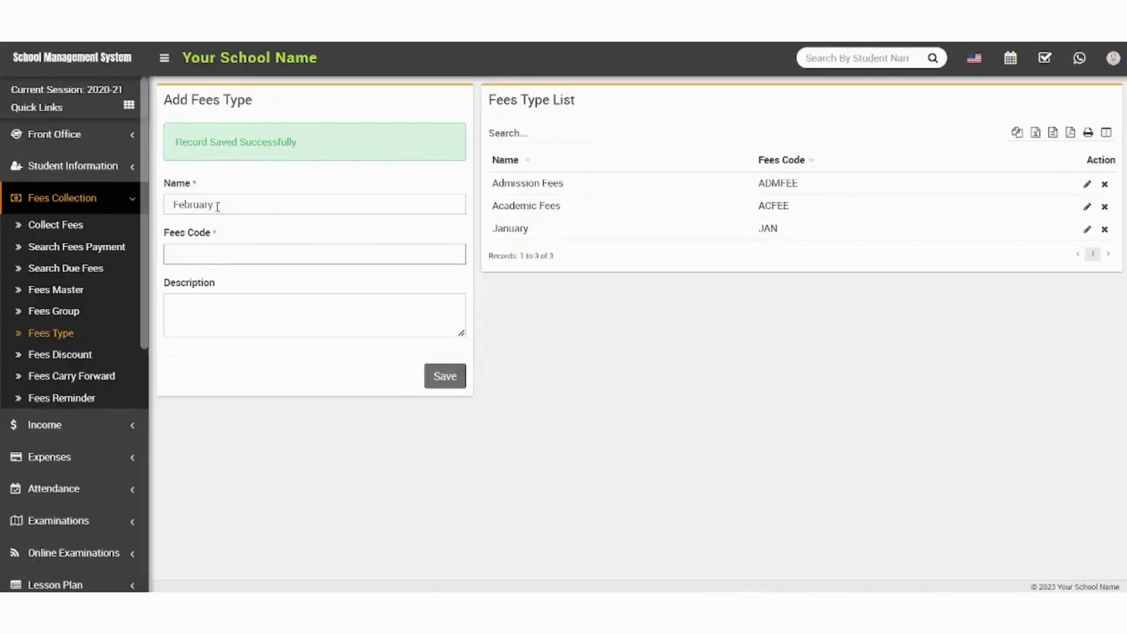
pyautogui.write('FEB')
pyautogui.press('Tab')
pyautogui.write('Monthly fee')
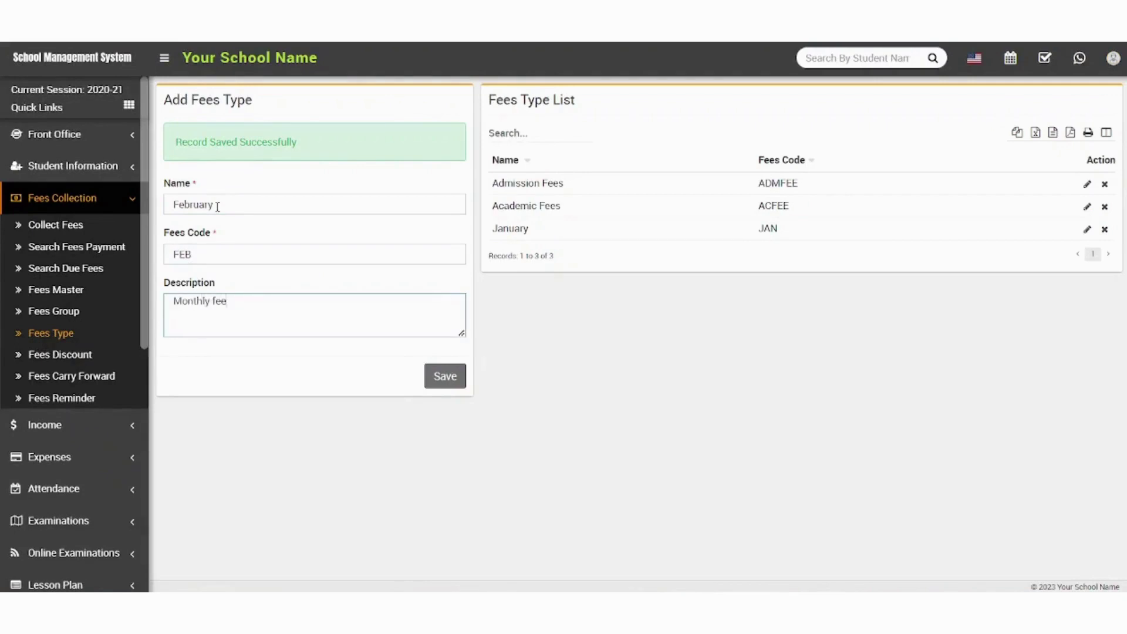
pyautogui.write(' for the month of Feb')
pyautogui.click(445, 376)
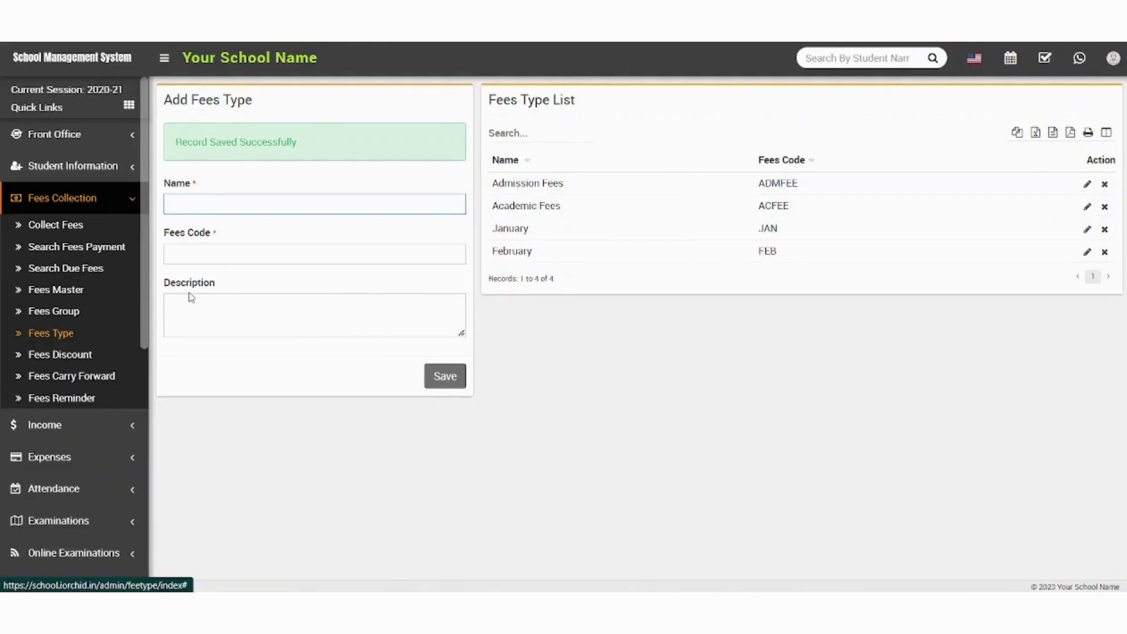
# Add two fees groups named Class 12 and Class 10, without descriptions
pyautogui.click(72, 313)
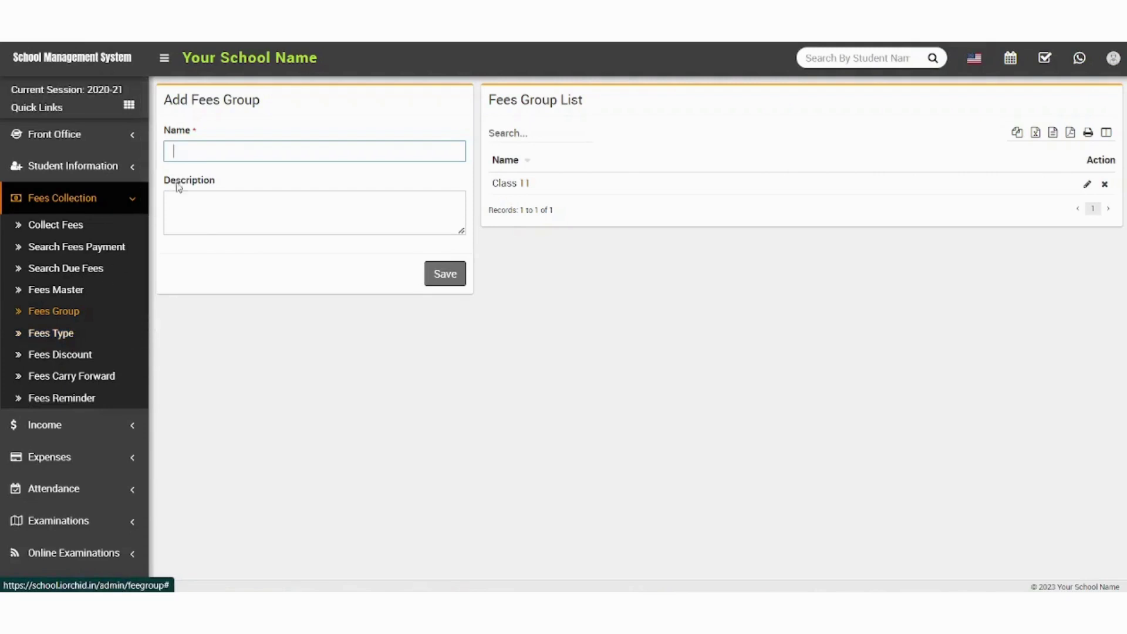
pyautogui.write('Class 12')
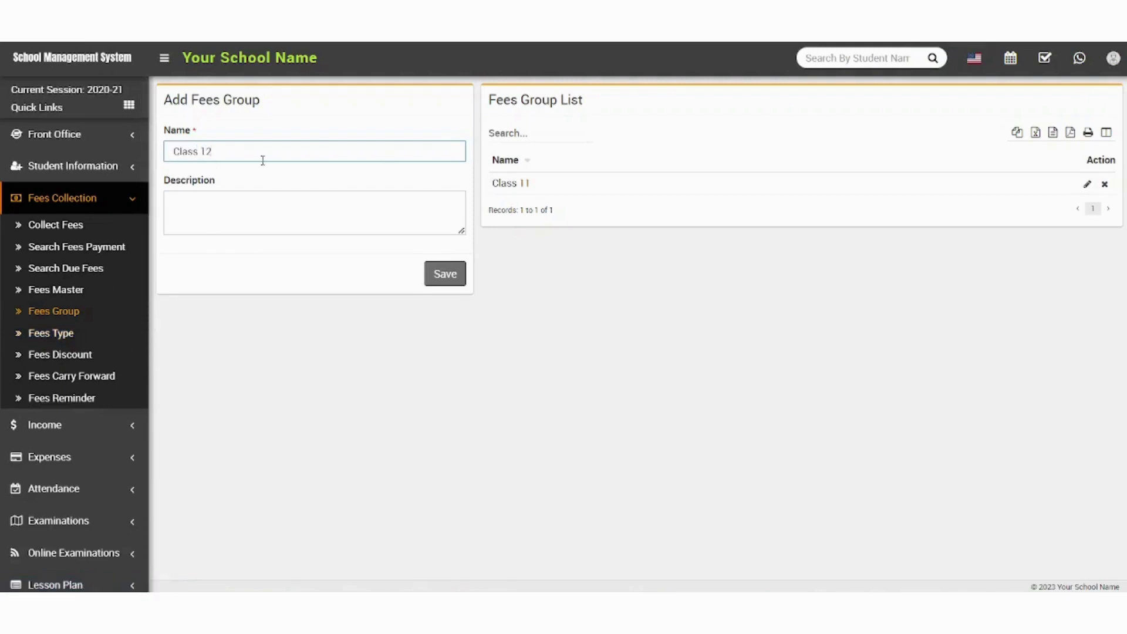
pyautogui.click(443, 276)
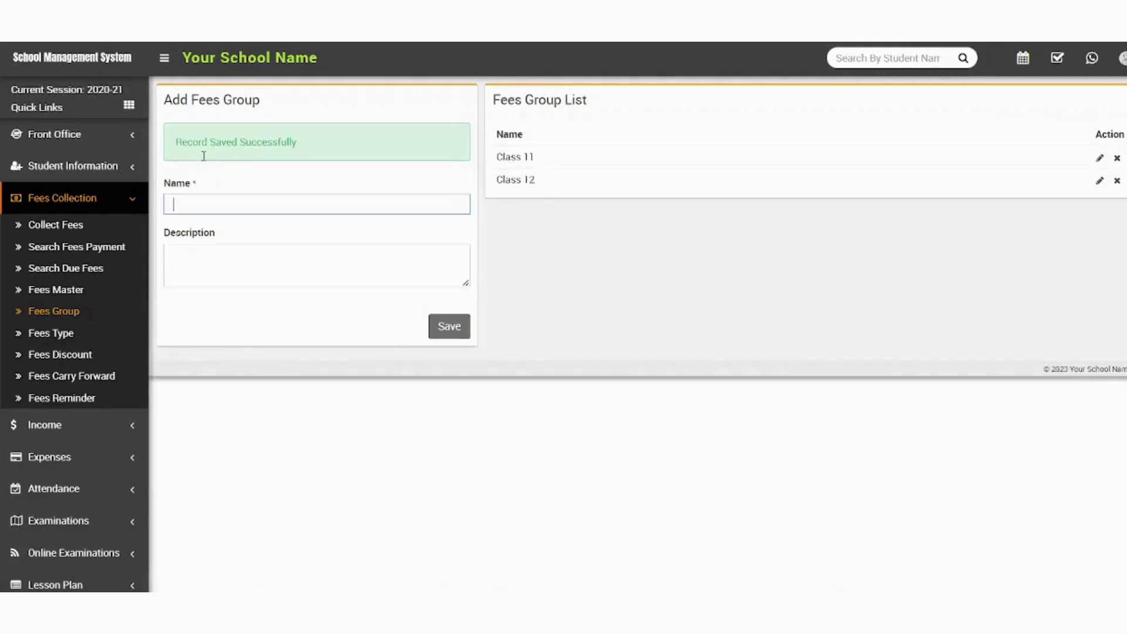
pyautogui.write('Class 10')
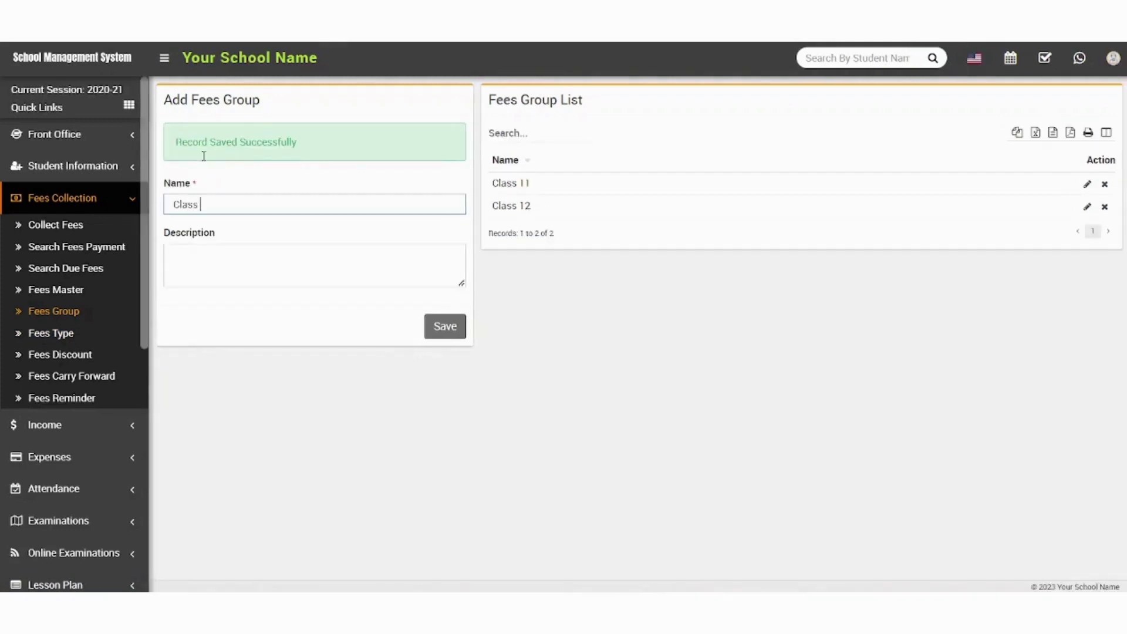
pyautogui.click(438, 331)
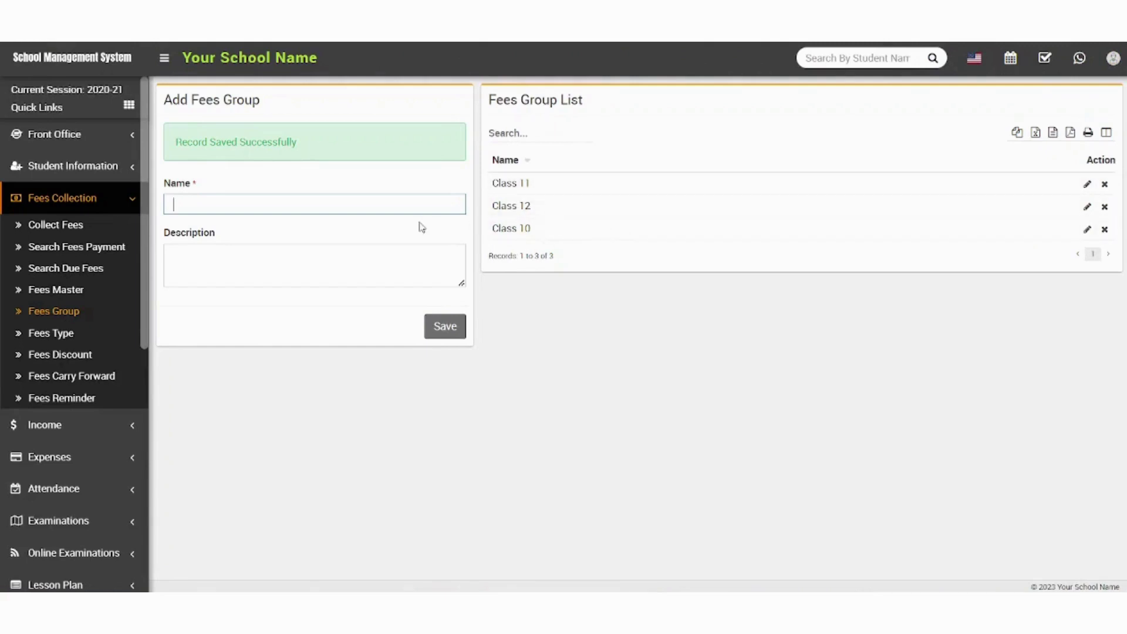
# Add a fees master for the Class 10 group with type Admission Fees, due date 06/01/2023 and amount 10000
pyautogui.click(63, 291)
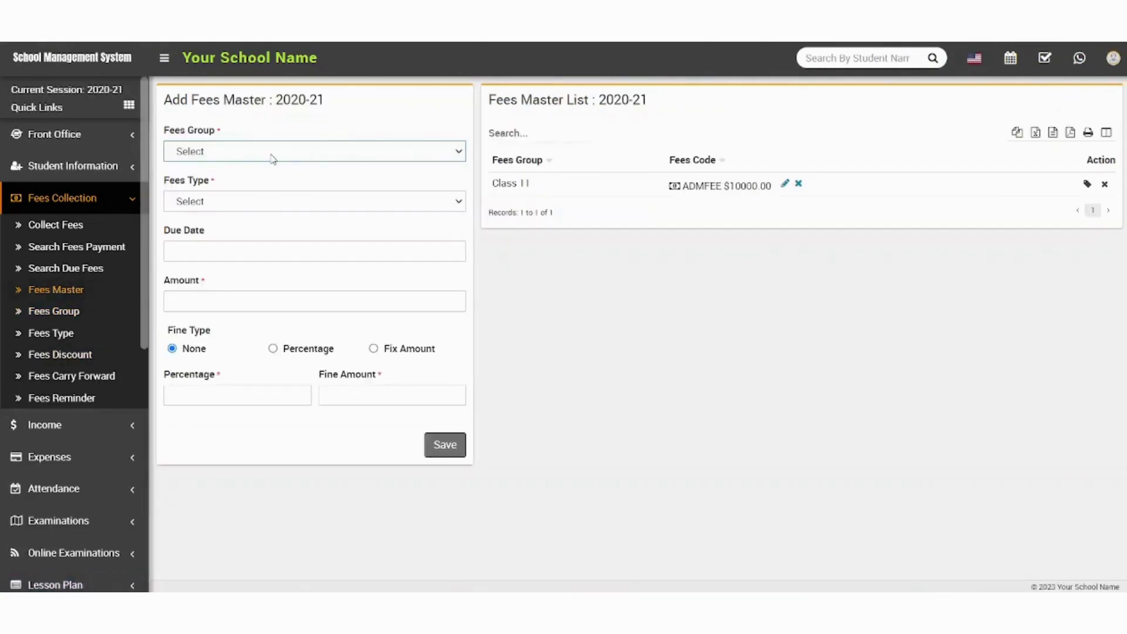
pyautogui.click(271, 159)
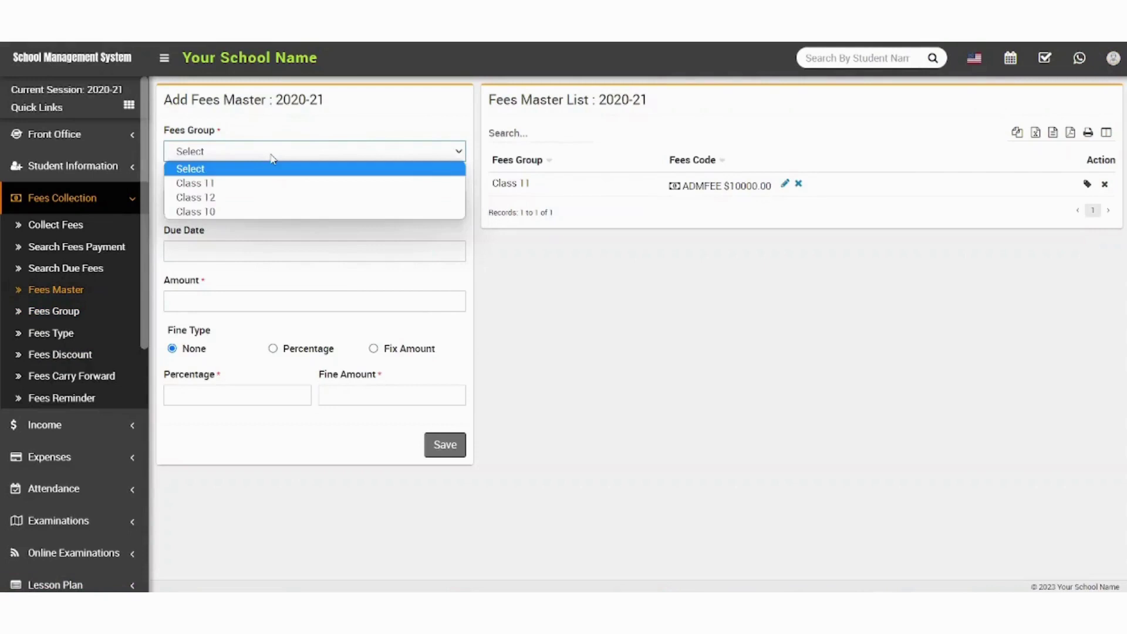
pyautogui.click(252, 213)
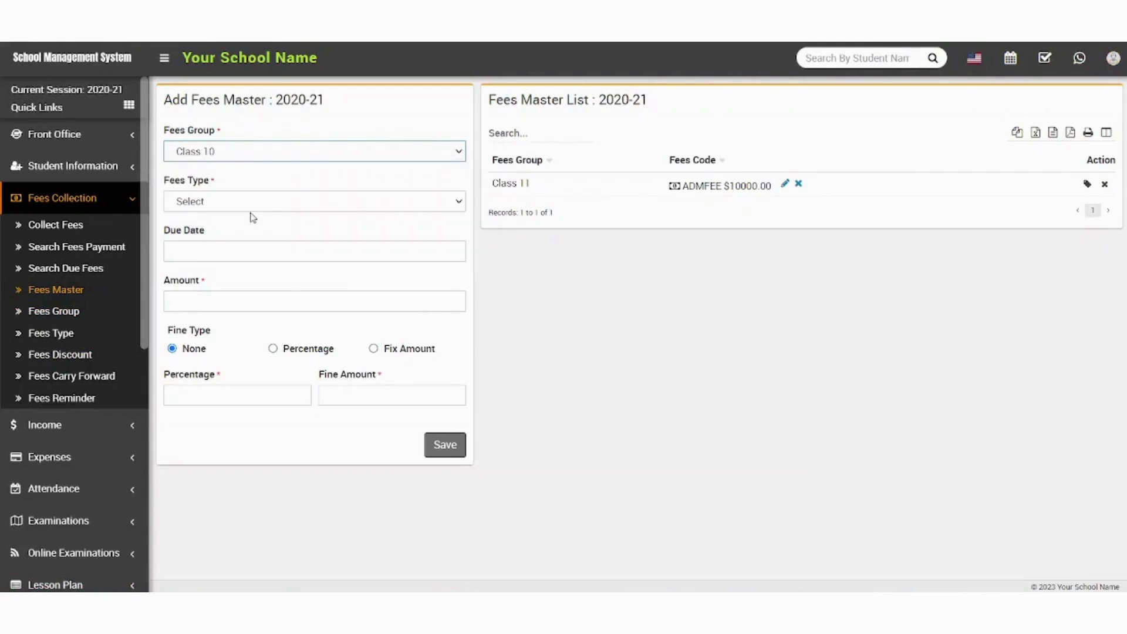
pyautogui.click(251, 205)
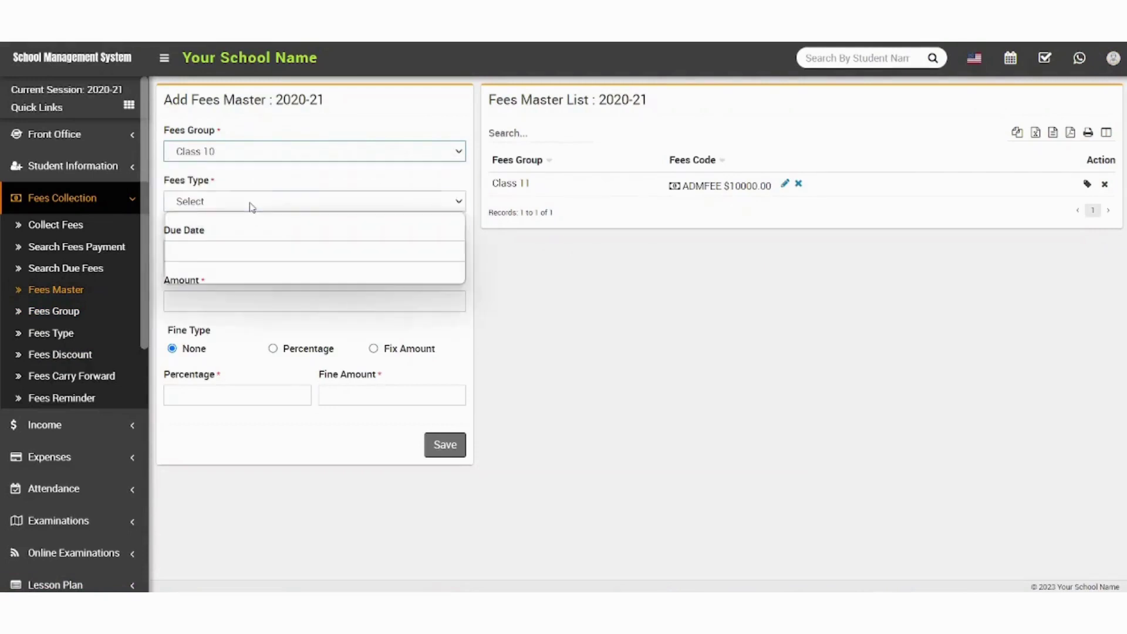
pyautogui.click(240, 235)
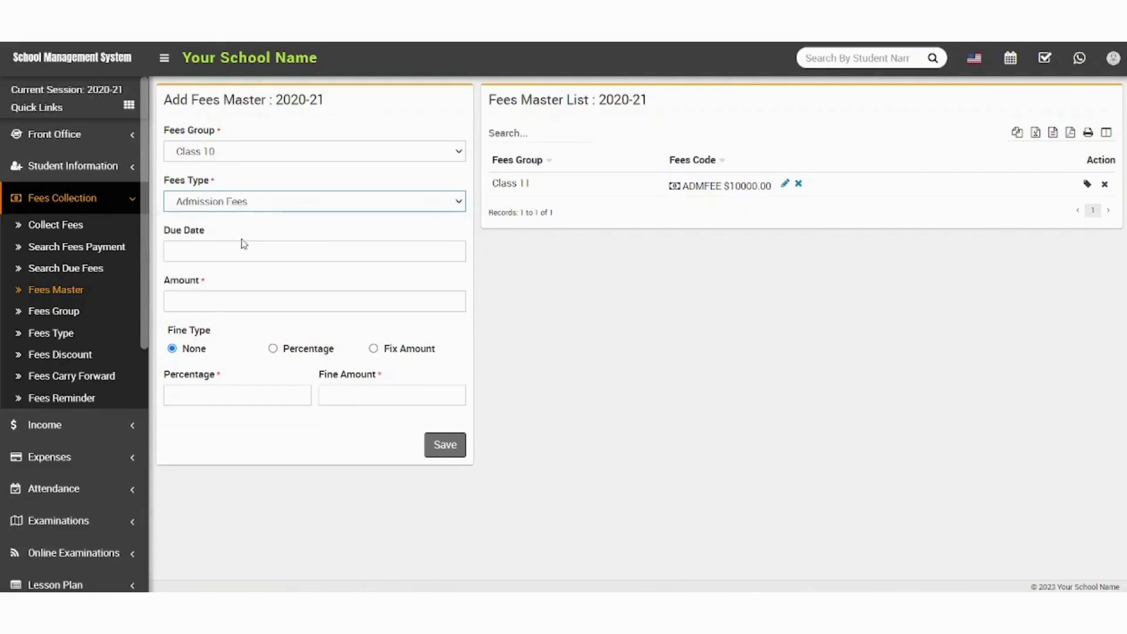
pyautogui.click(208, 255)
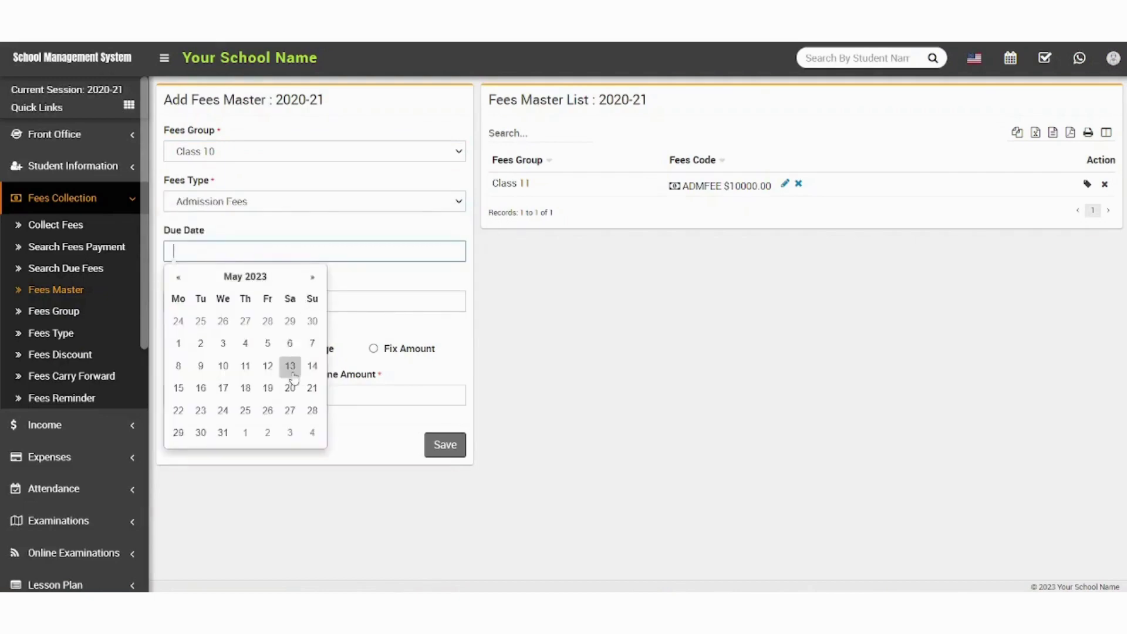
pyautogui.click(311, 279)
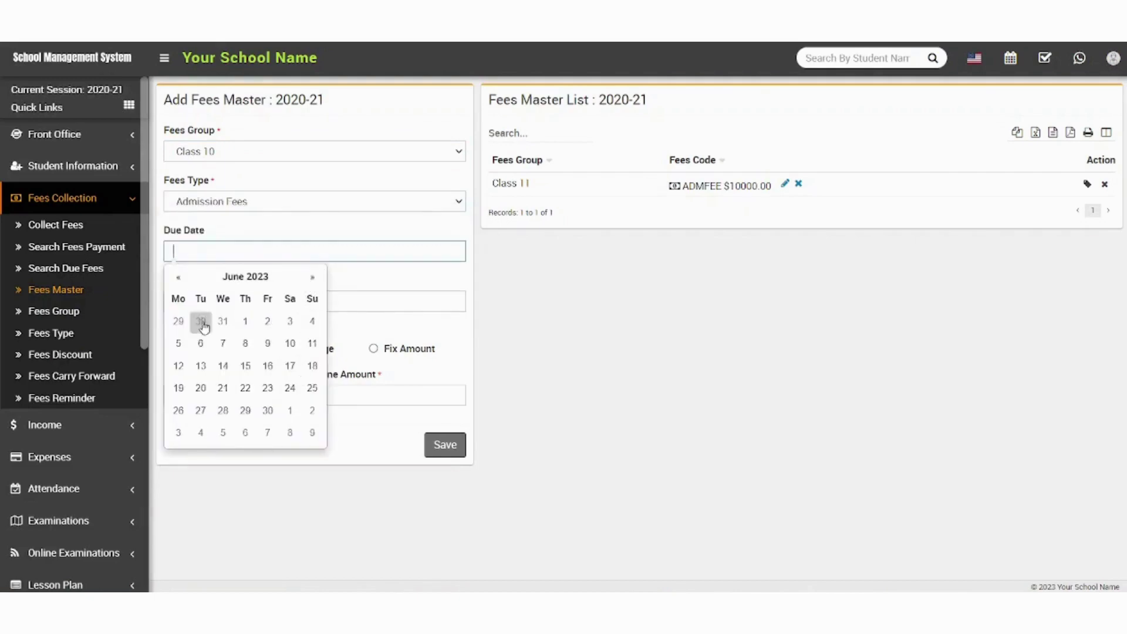
pyautogui.click(244, 322)
pyautogui.click(199, 301)
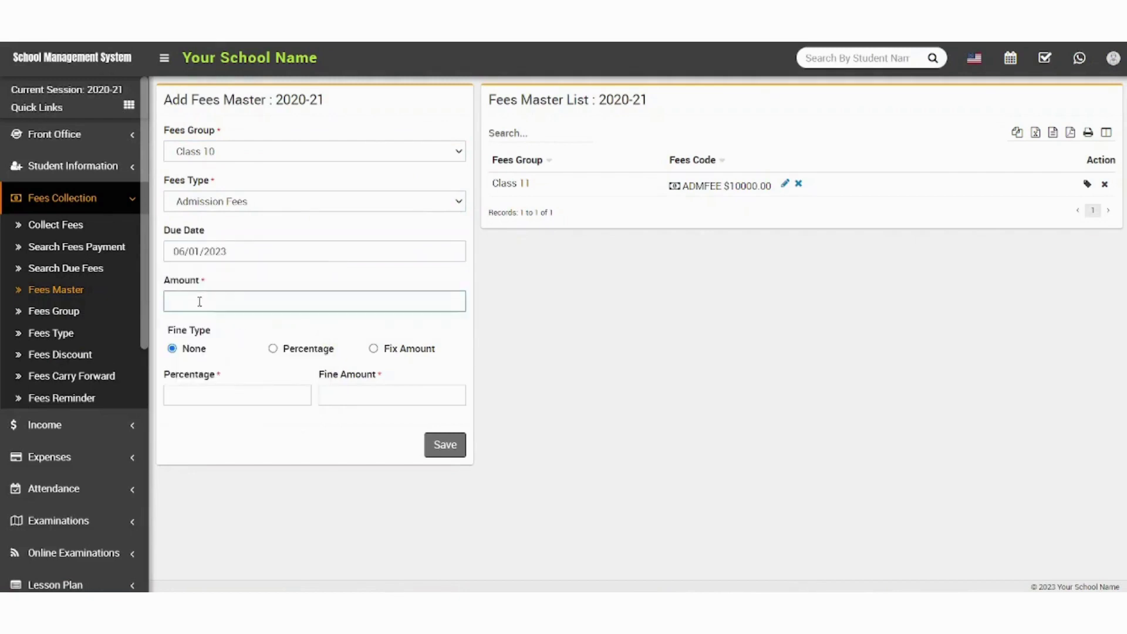
pyautogui.write('10000')
pyautogui.click(441, 447)
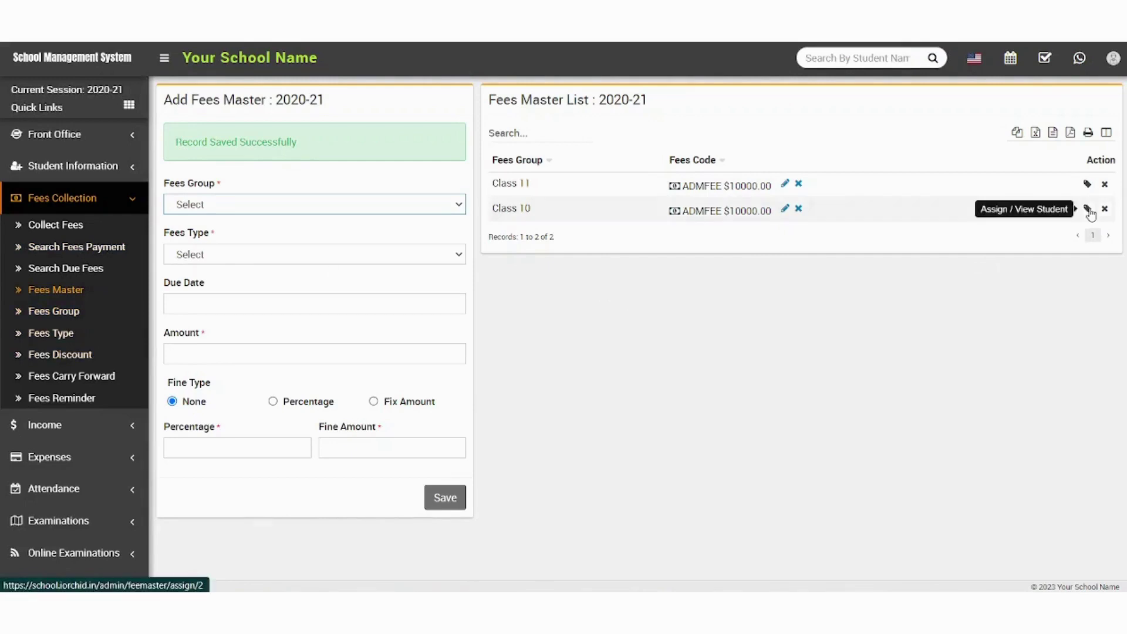
# Open student assignment for the Class 10 fees master entry and search for the students of class 10
pyautogui.scroll(-5, 92, 486)
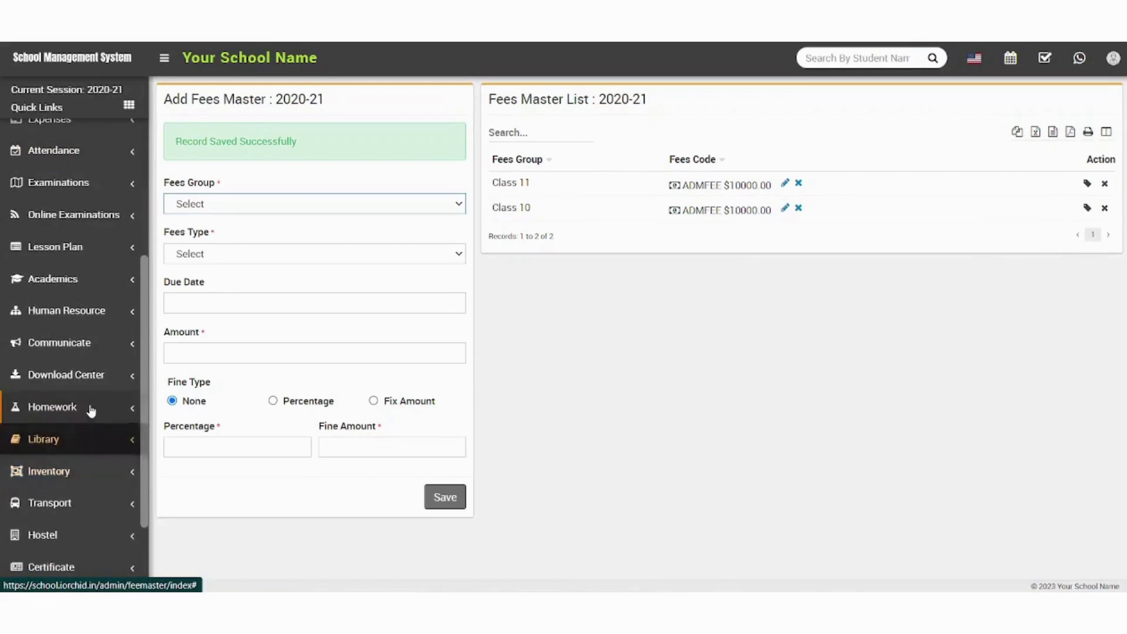
pyautogui.scroll(-2, 92, 492)
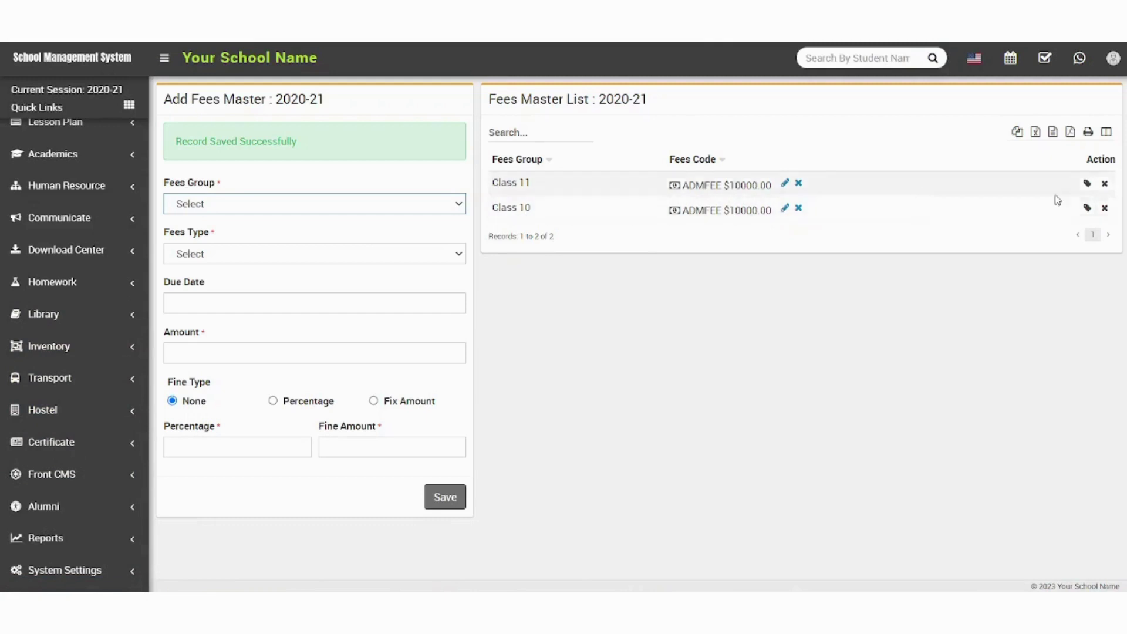
pyautogui.click(1087, 212)
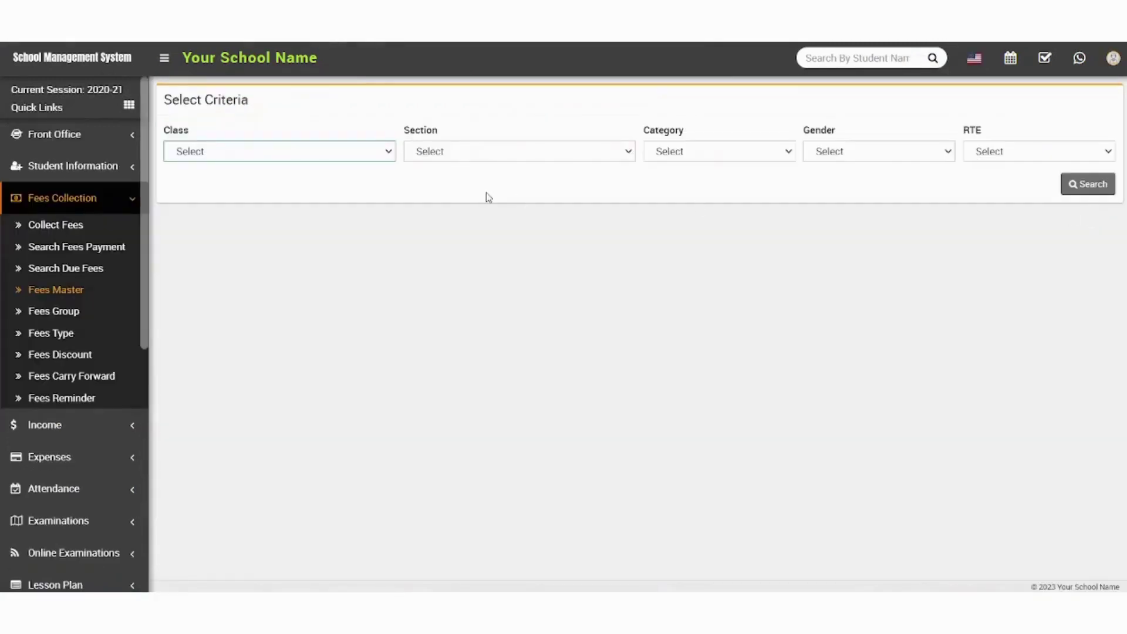
pyautogui.click(317, 157)
pyautogui.click(292, 223)
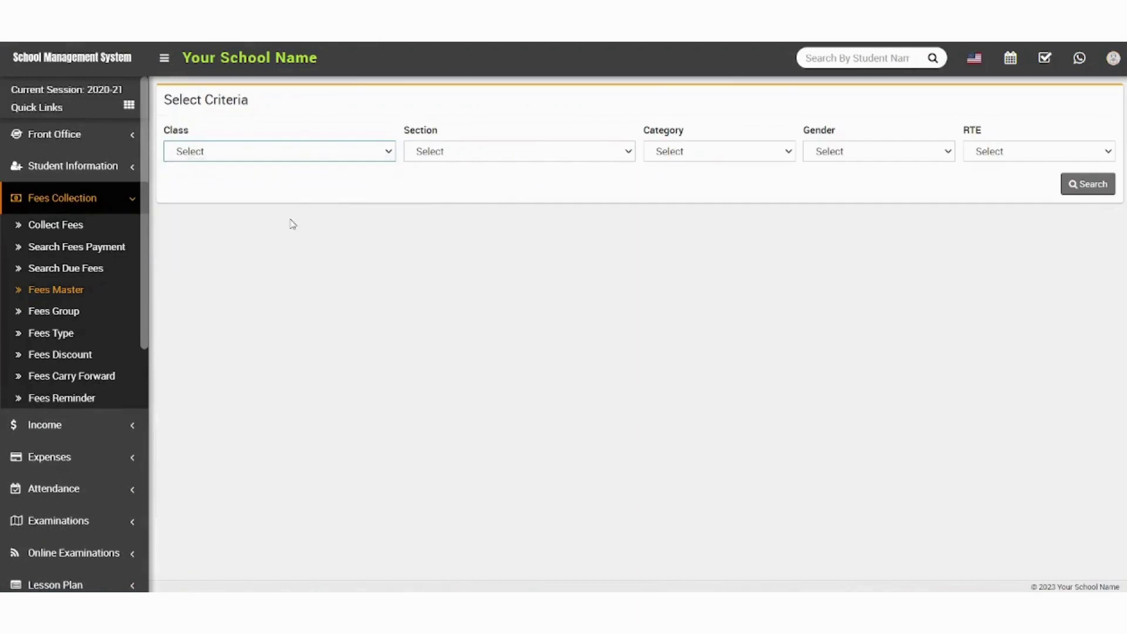
pyautogui.click(1087, 184)
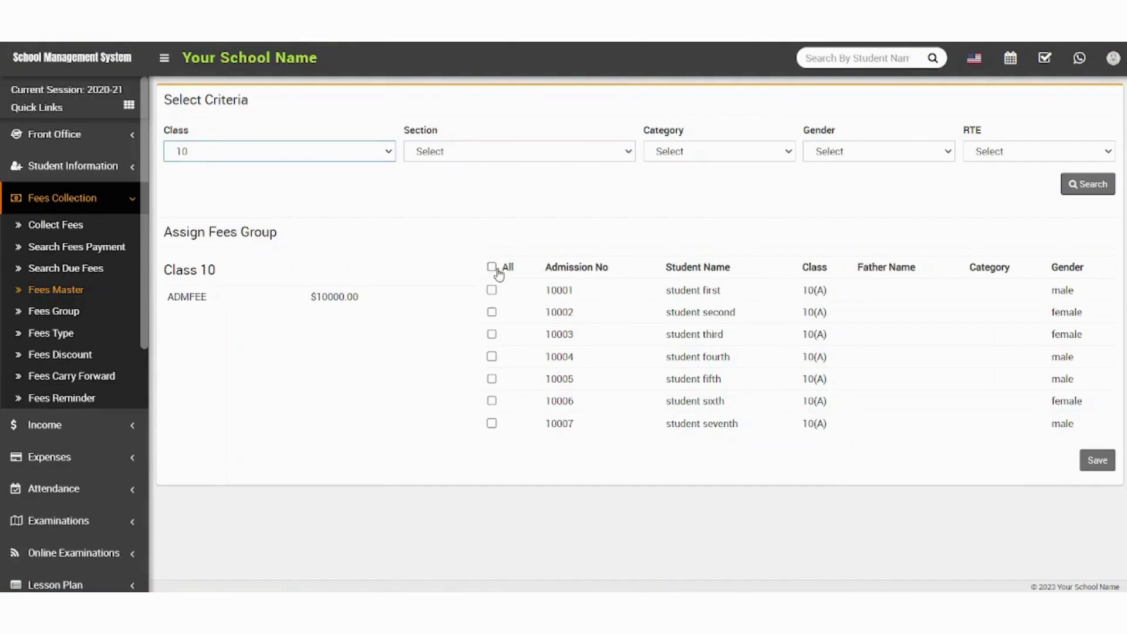
# Assign the Class 10 fees group to all listed students and save the assignment
pyautogui.click(492, 268)
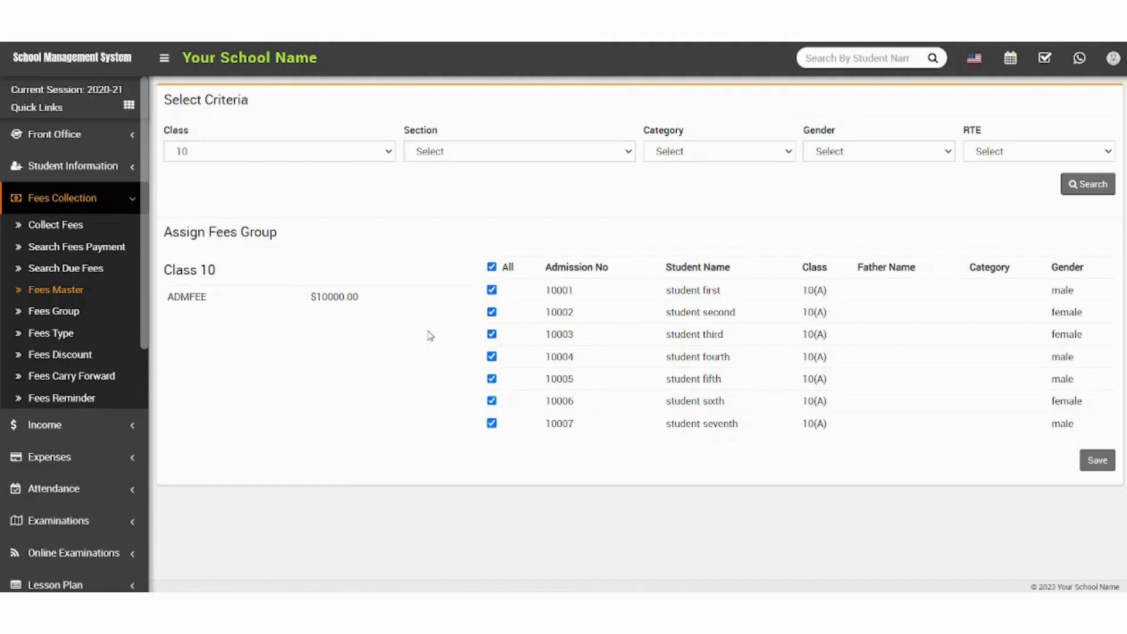
pyautogui.click(1095, 462)
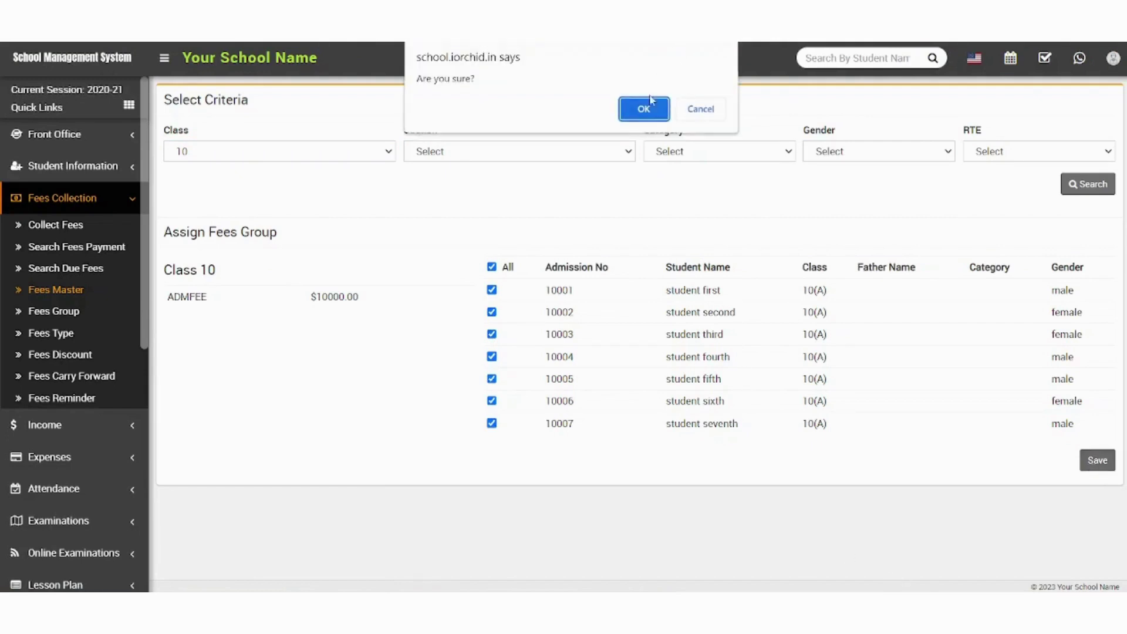
pyautogui.click(643, 111)
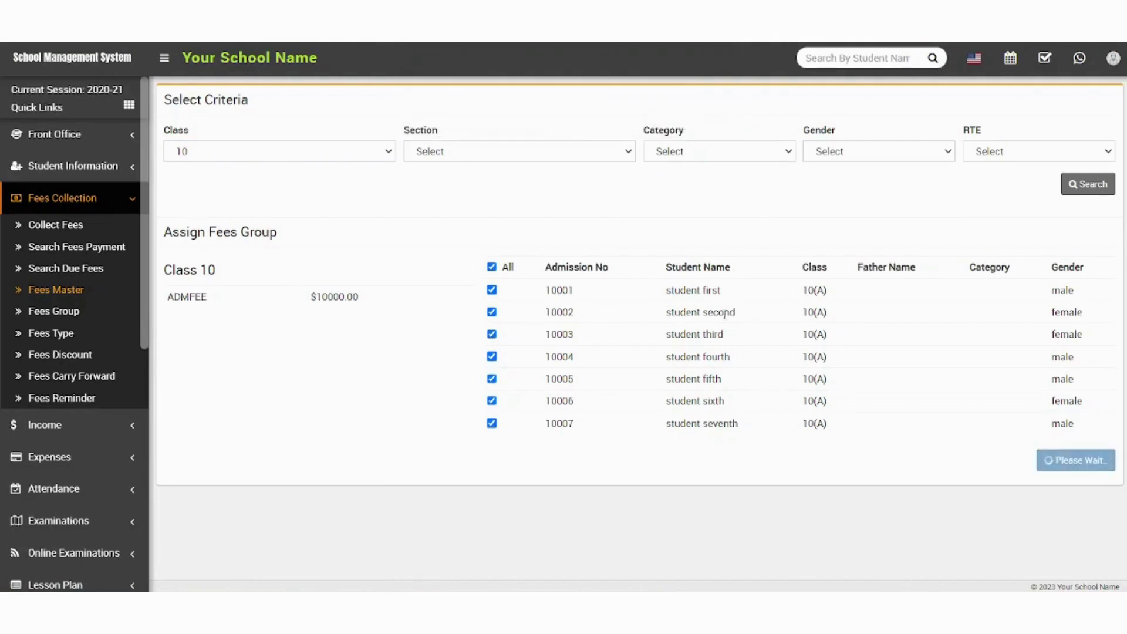
# Open fee collection, search for the students of class 10 and open the fees record of the second listed student
pyautogui.moveTo(851, 616)
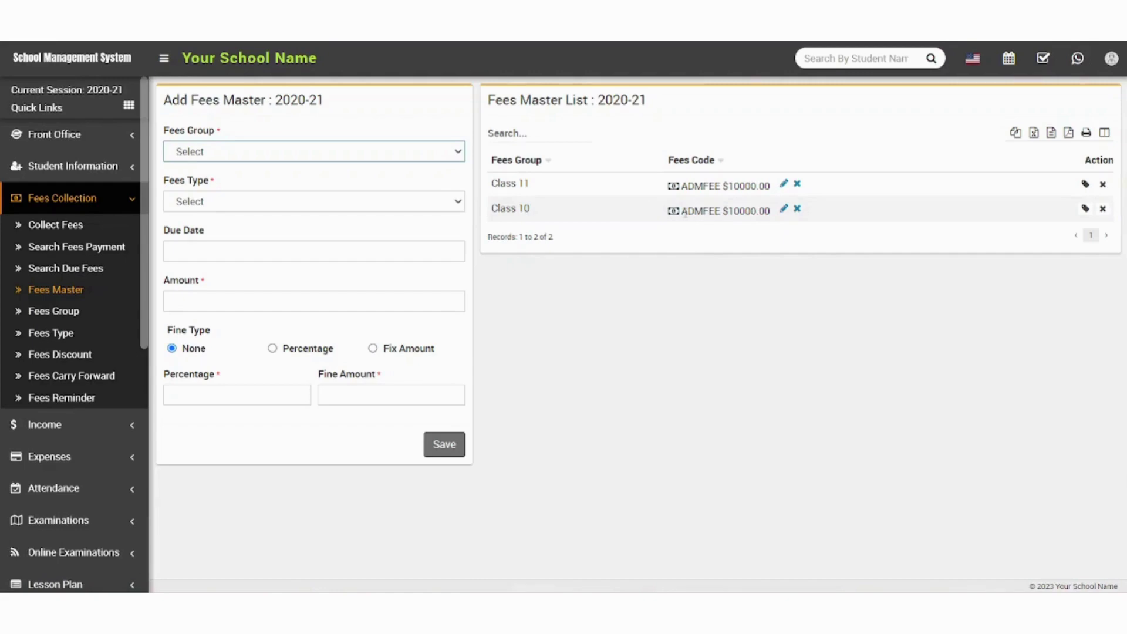
pyautogui.click(50, 232)
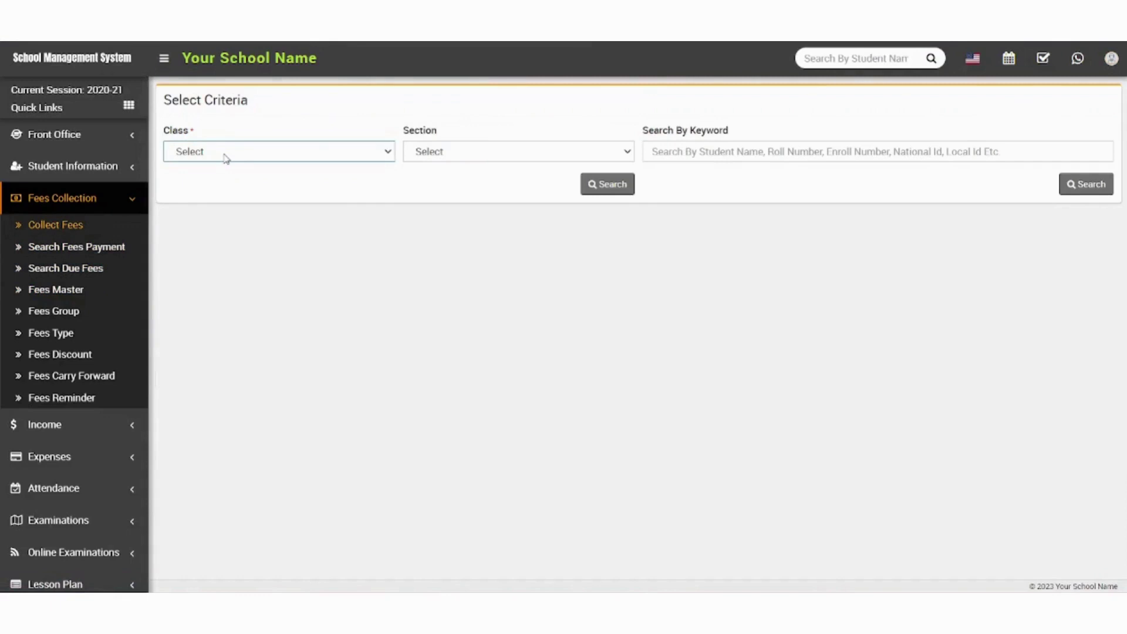
pyautogui.click(226, 158)
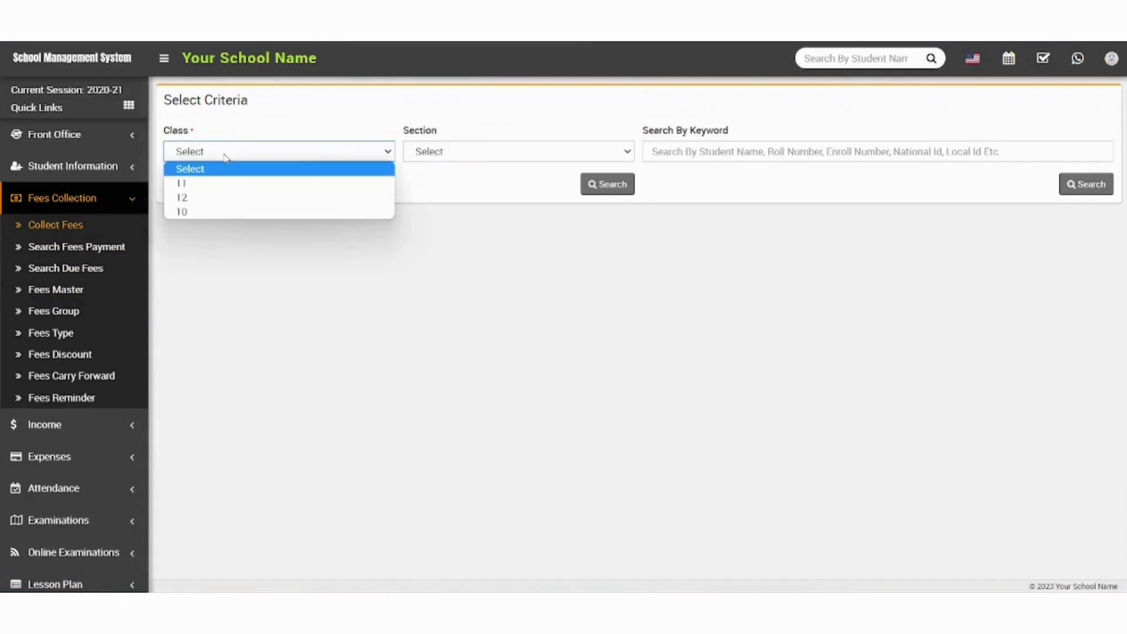
pyautogui.click(212, 211)
pyautogui.click(608, 194)
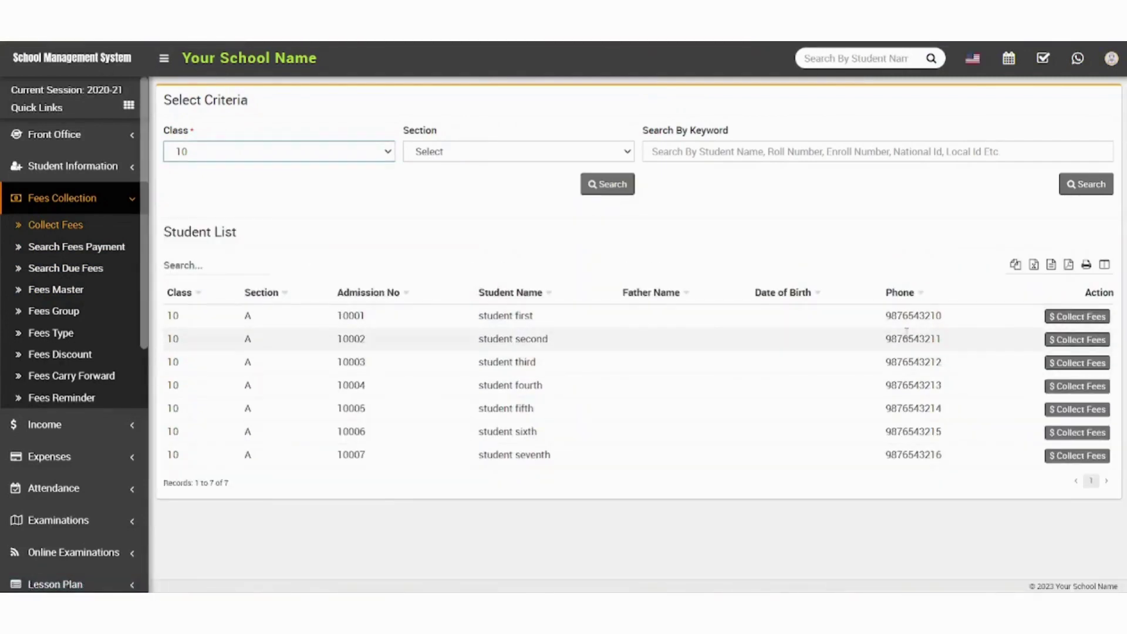
pyautogui.click(1066, 348)
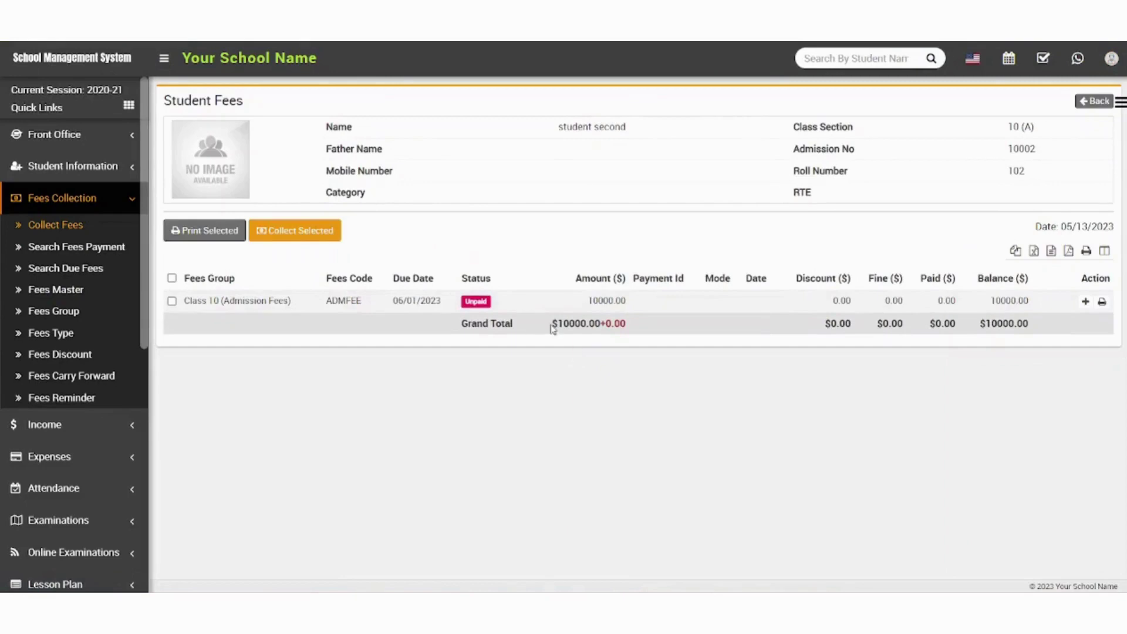
# Examine the grand total amount and the outstanding balance in the student's fees table
pyautogui.moveTo(551, 323); pyautogui.dragTo(620, 323)
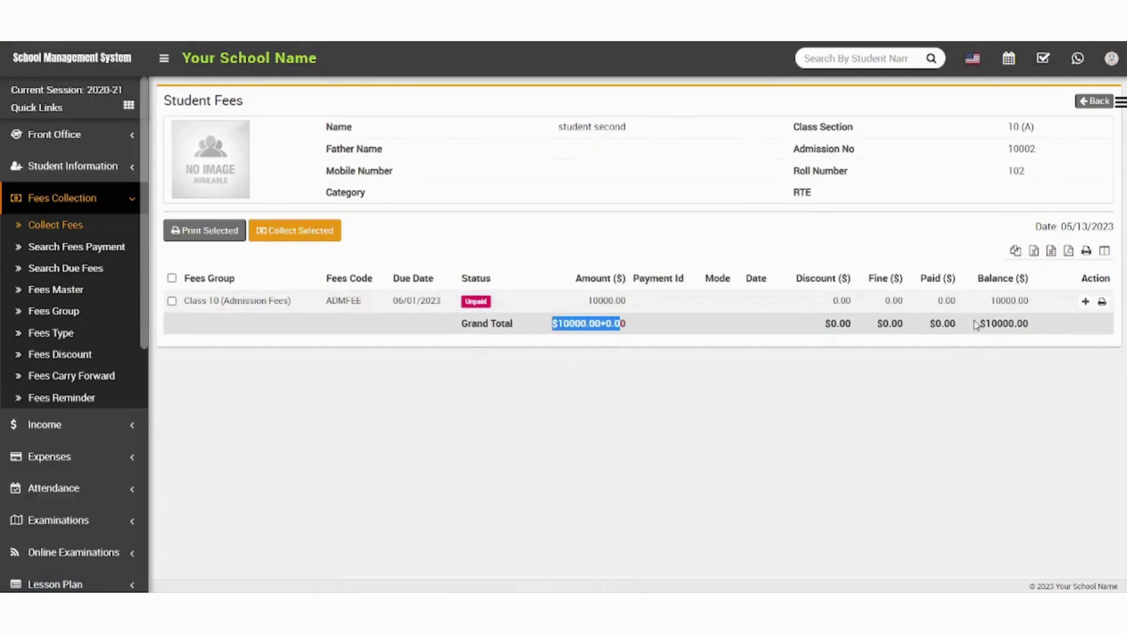
pyautogui.moveTo(979, 323); pyautogui.dragTo(1029, 327)
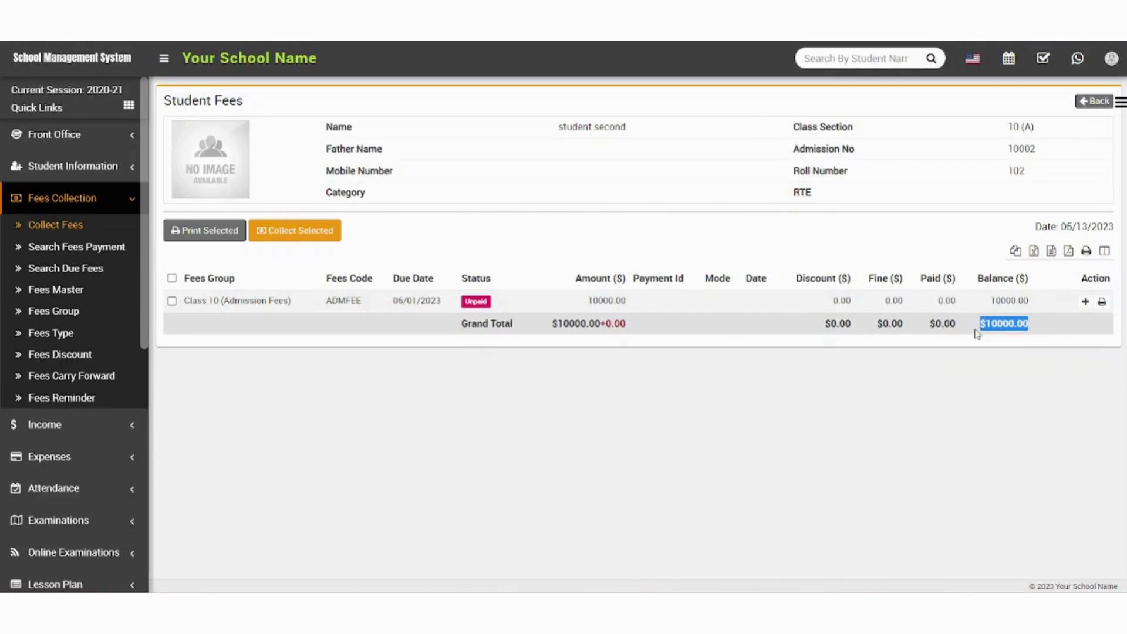
pyautogui.click(1033, 330)
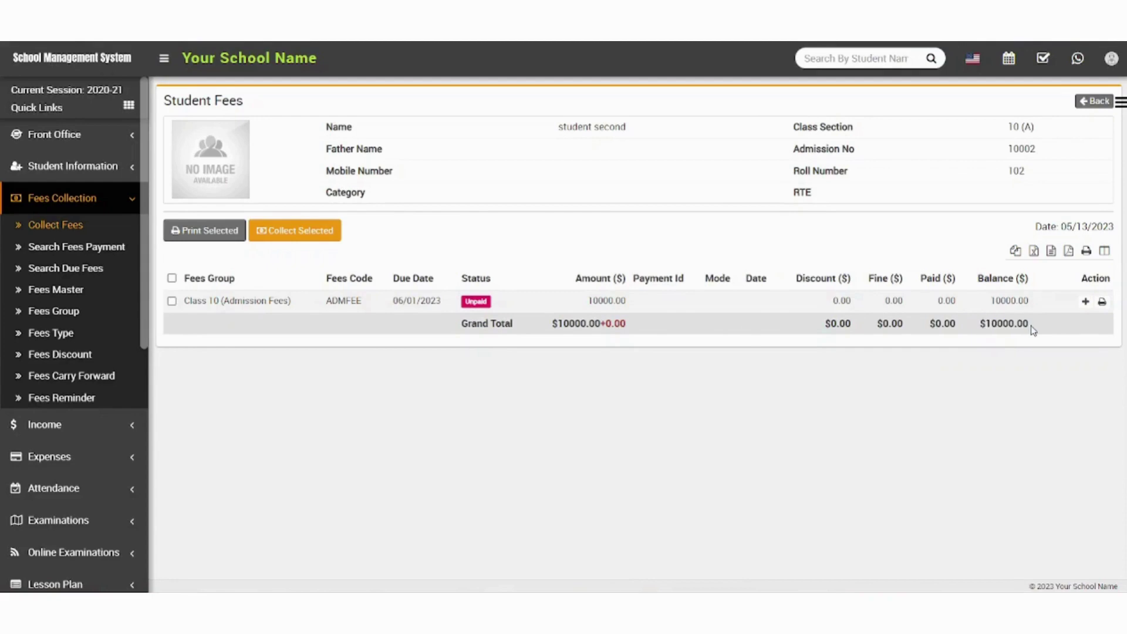
pyautogui.moveTo(1033, 331); pyautogui.dragTo(976, 330)
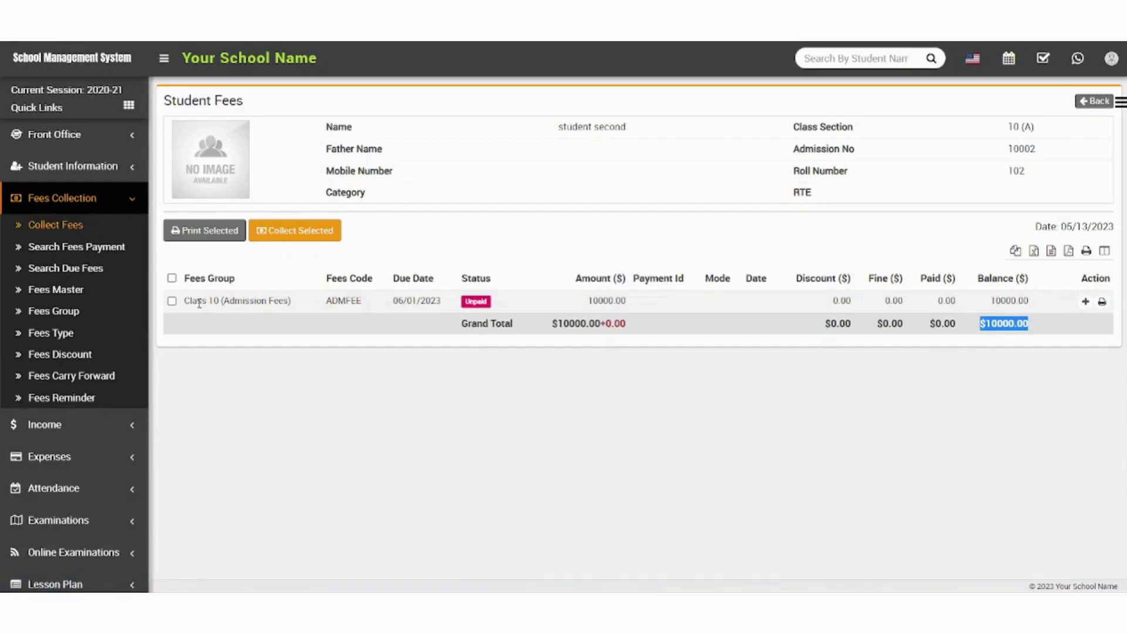
pyautogui.click(1036, 330)
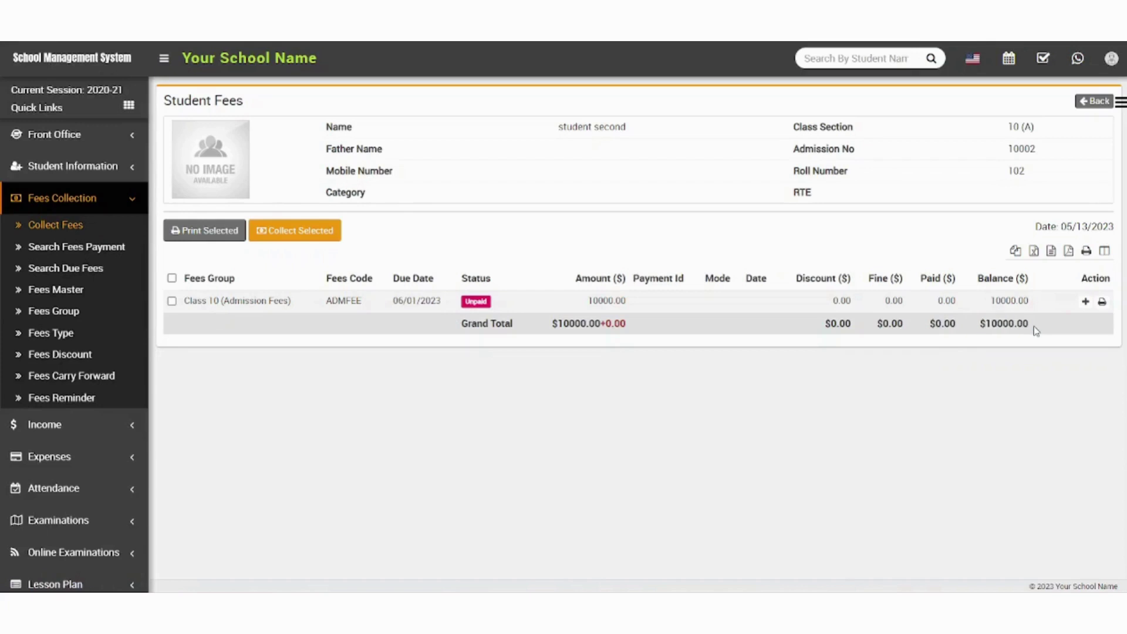
pyautogui.moveTo(1036, 331); pyautogui.dragTo(980, 315)
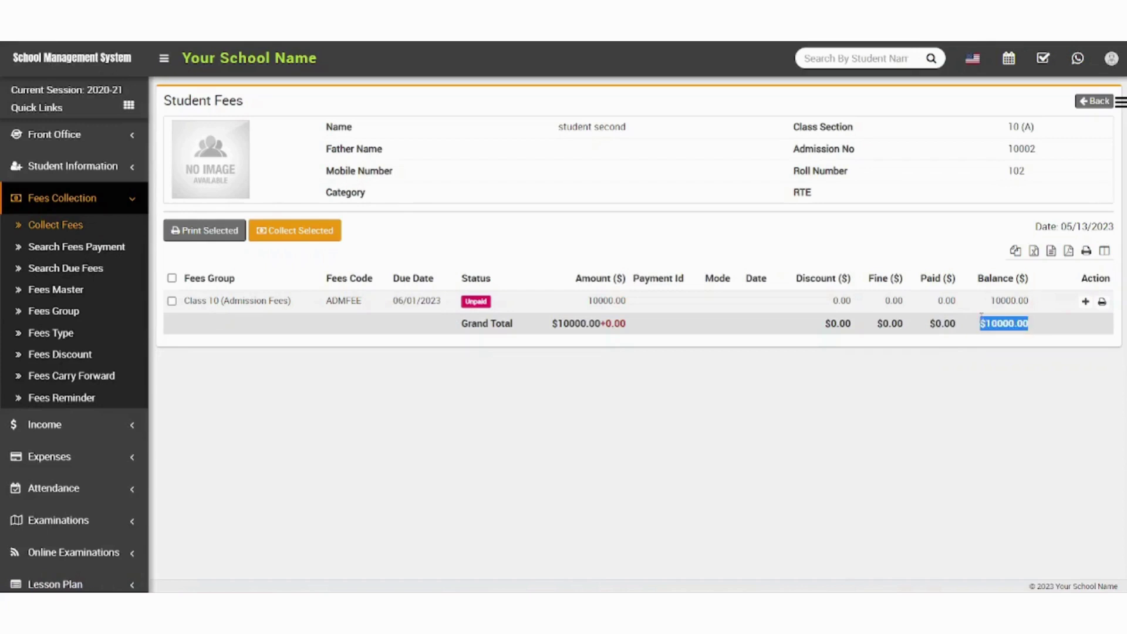
# Fill in a cash payment of 5000 for the Class 10 admission fees with the note "he paid the fees in cash"
pyautogui.click(1086, 302)
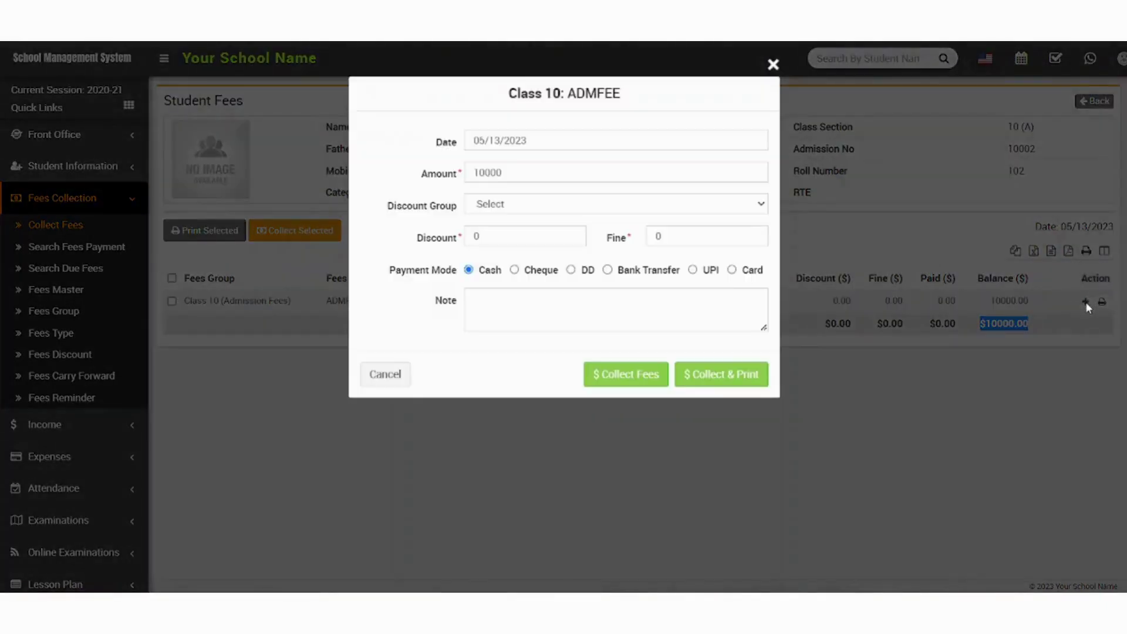
pyautogui.moveTo(505, 172); pyautogui.dragTo(468, 173)
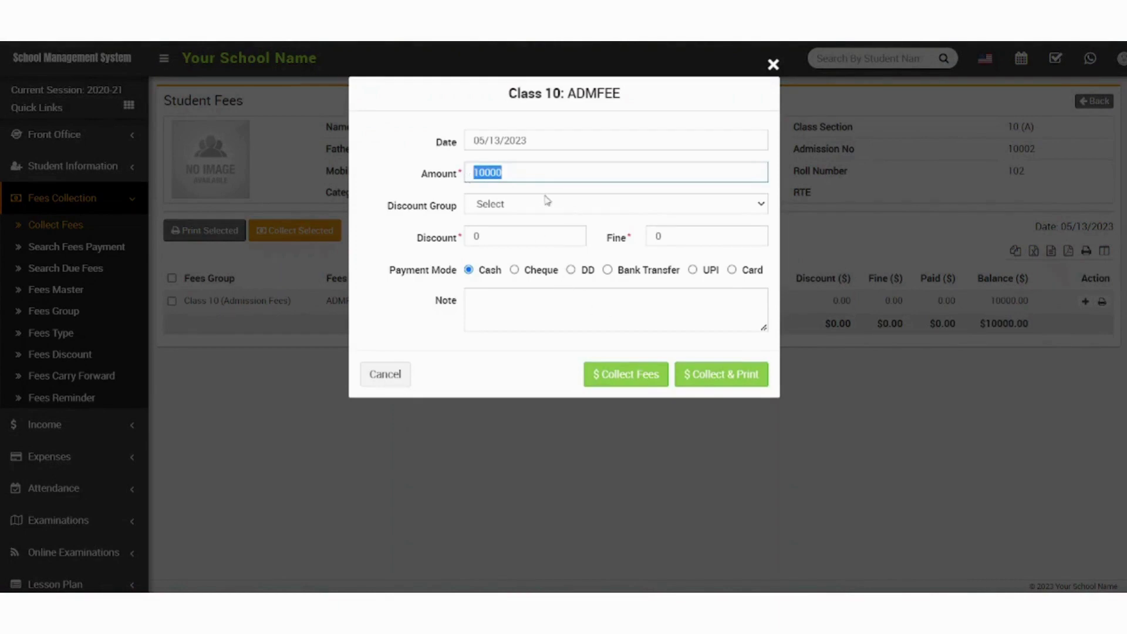
pyautogui.write('5000')
pyautogui.click(592, 190)
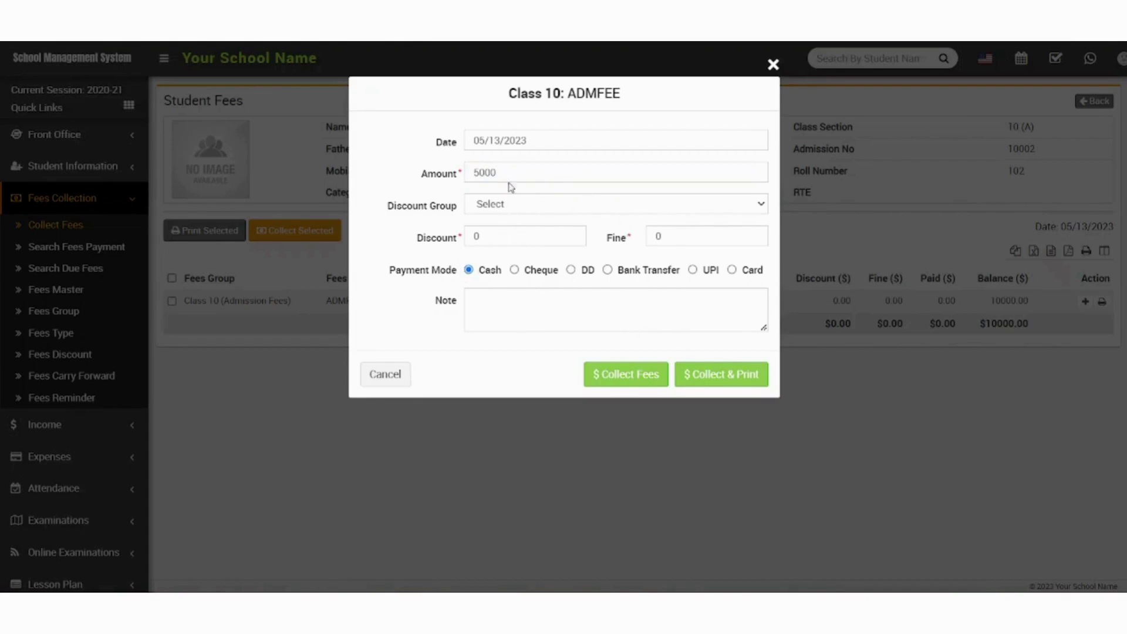
pyautogui.click(503, 313)
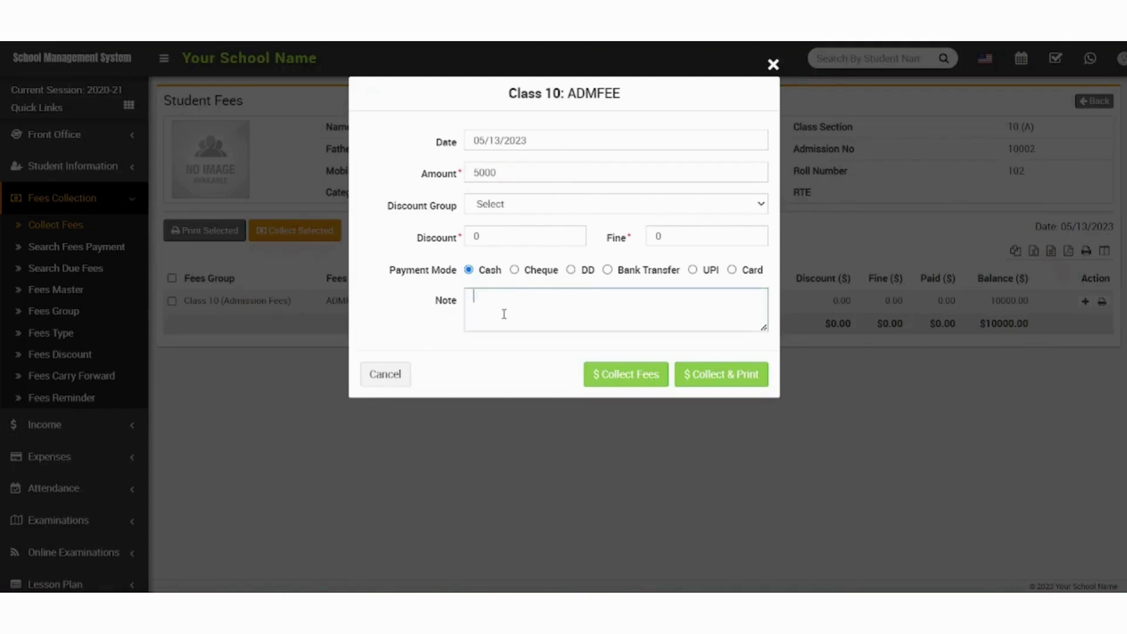
pyautogui.write('he paid the fees in cash')
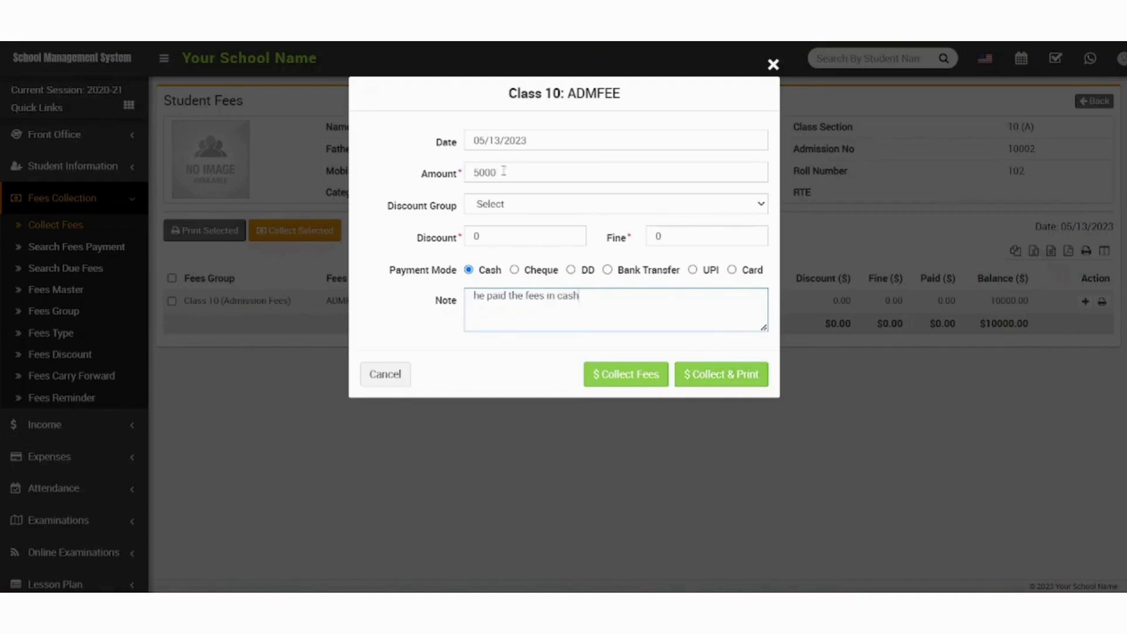
# Collect the entered payment with receipt printing, dismiss the print preview and check the student's paid, balance and discount totals
pyautogui.click(706, 375)
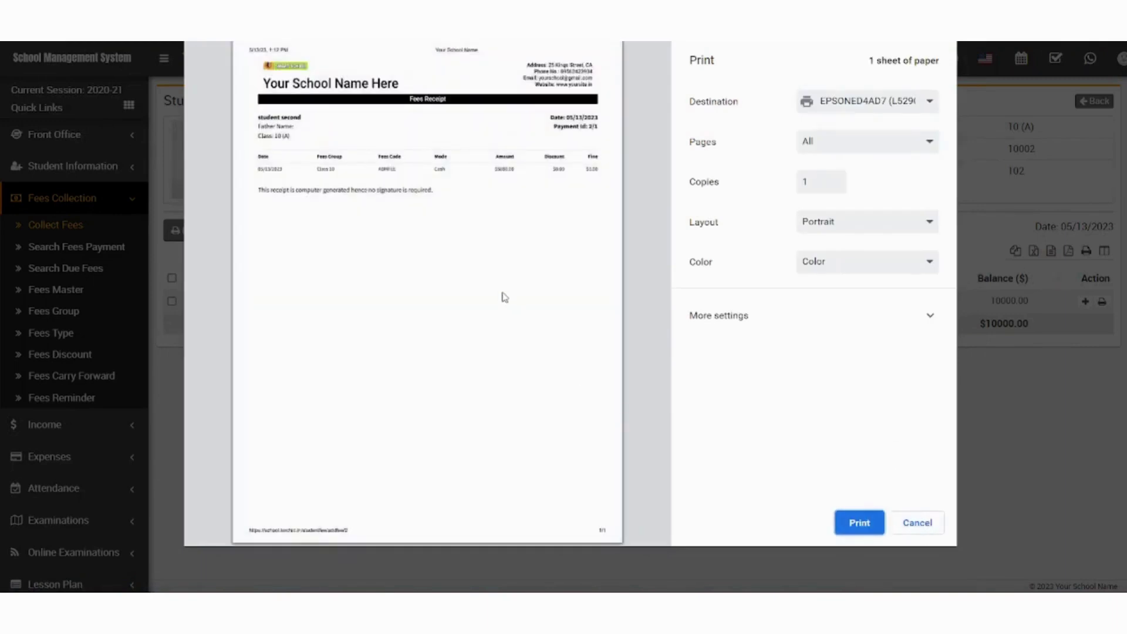
pyautogui.press('Escape')
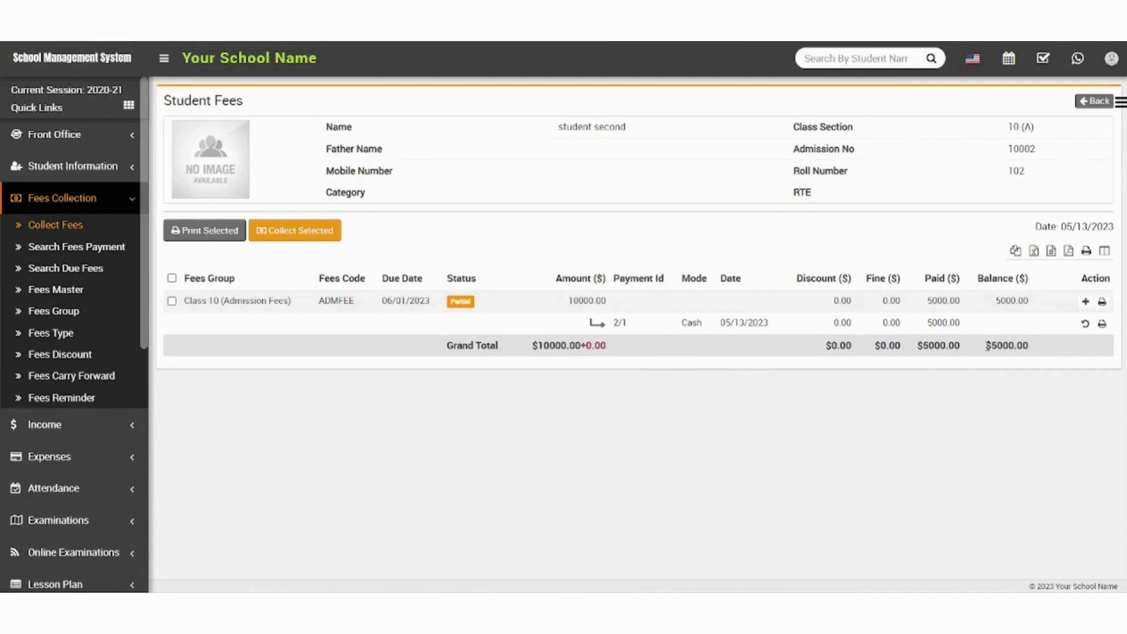
pyautogui.moveTo(1028, 347); pyautogui.dragTo(907, 347)
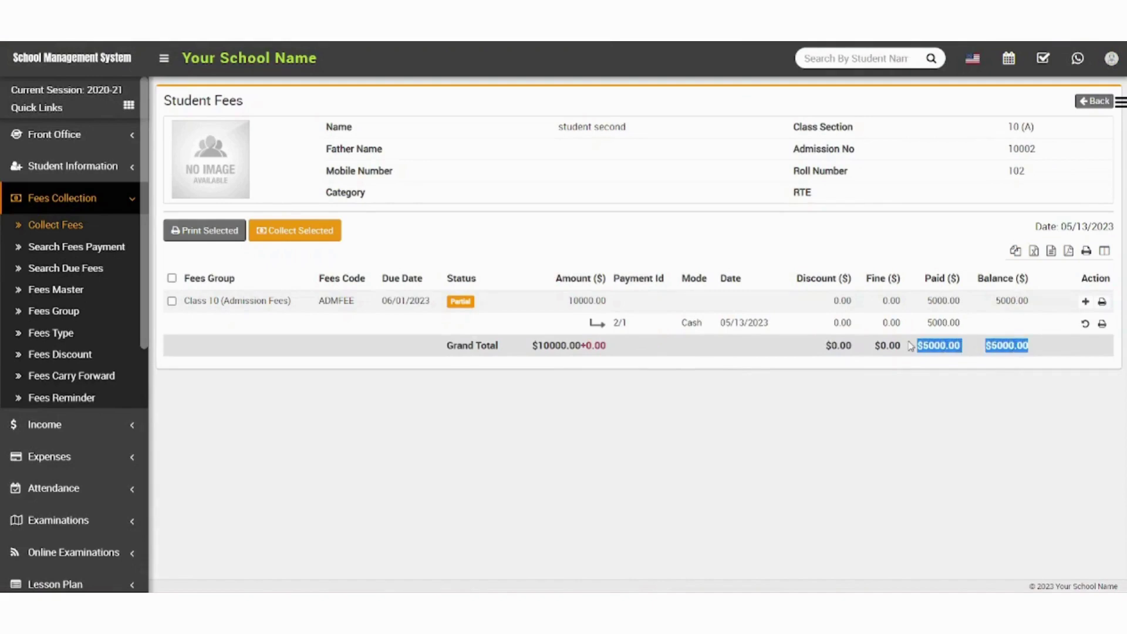
pyautogui.moveTo(826, 346); pyautogui.dragTo(852, 347)
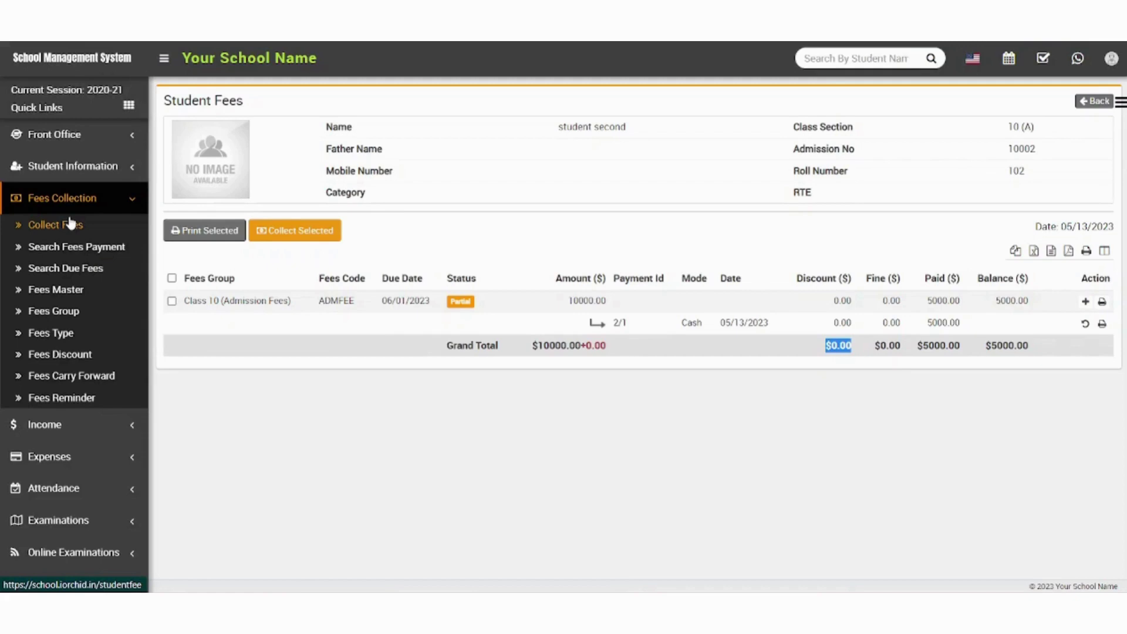
# Open the fees reminder settings, activate the first Before reminder and set it to 5 days
pyautogui.click(85, 403)
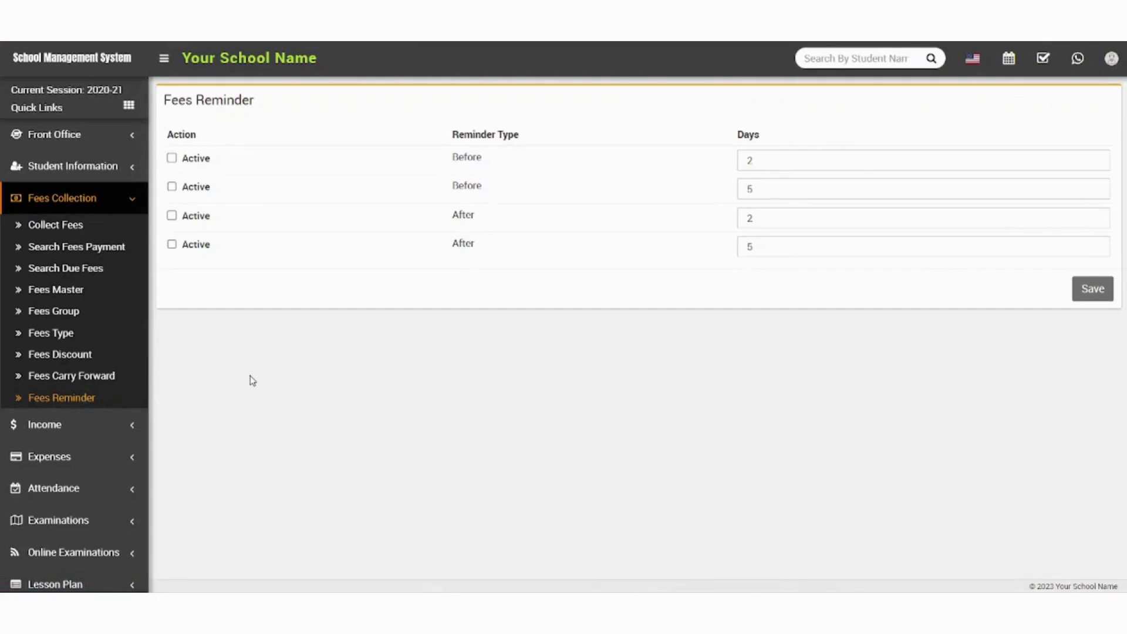
pyautogui.click(172, 159)
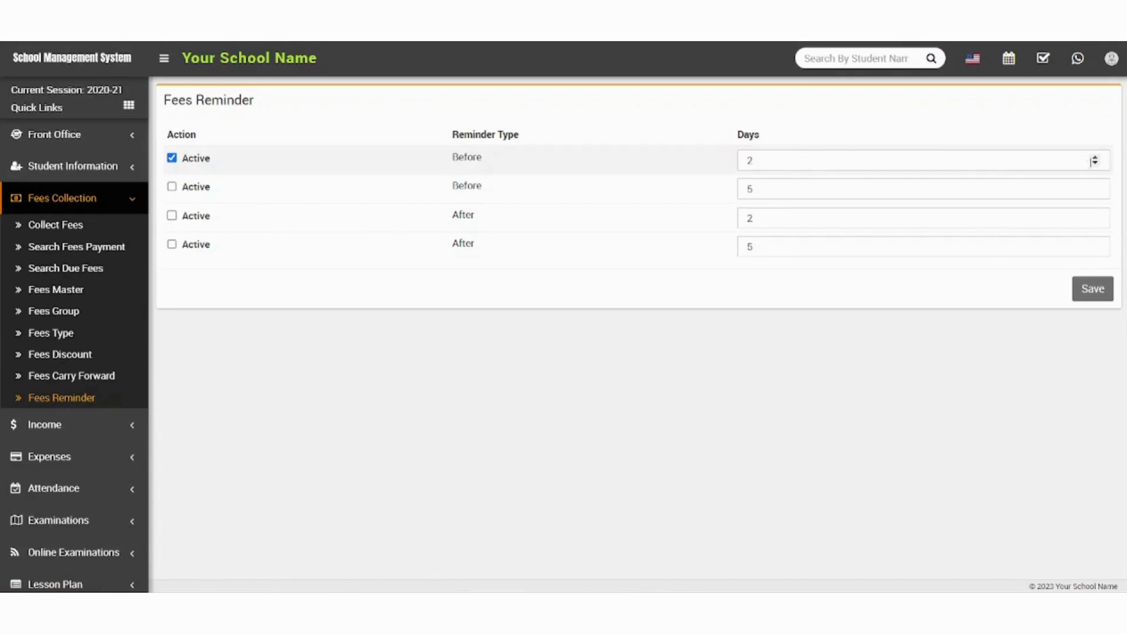
pyautogui.click(1095, 159)
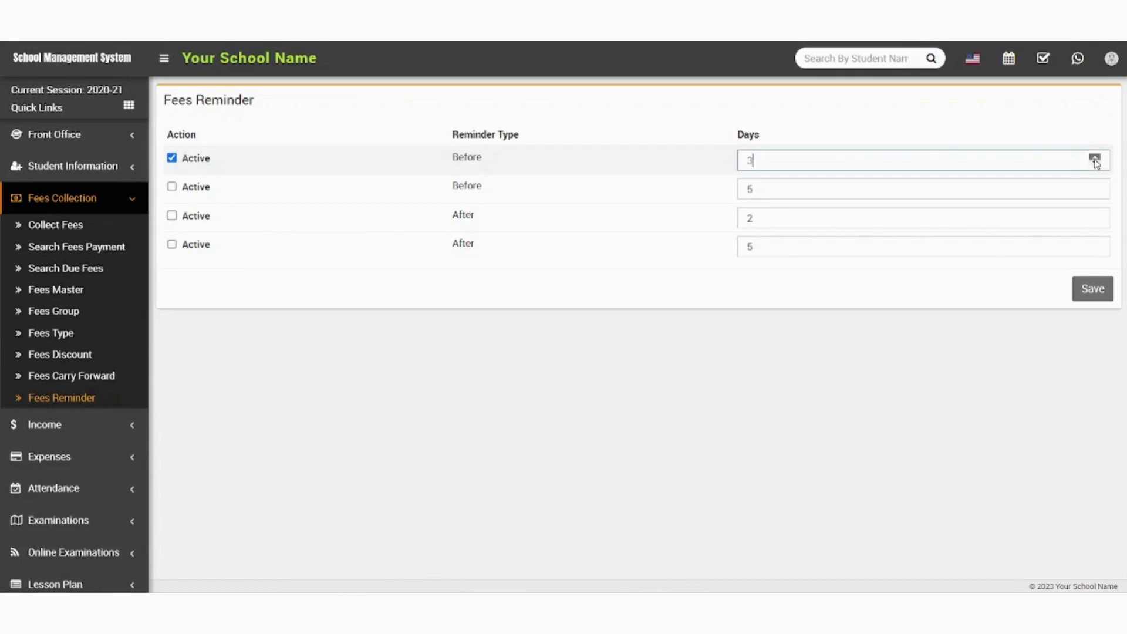
pyautogui.click(1096, 160)
pyautogui.click(1095, 160)
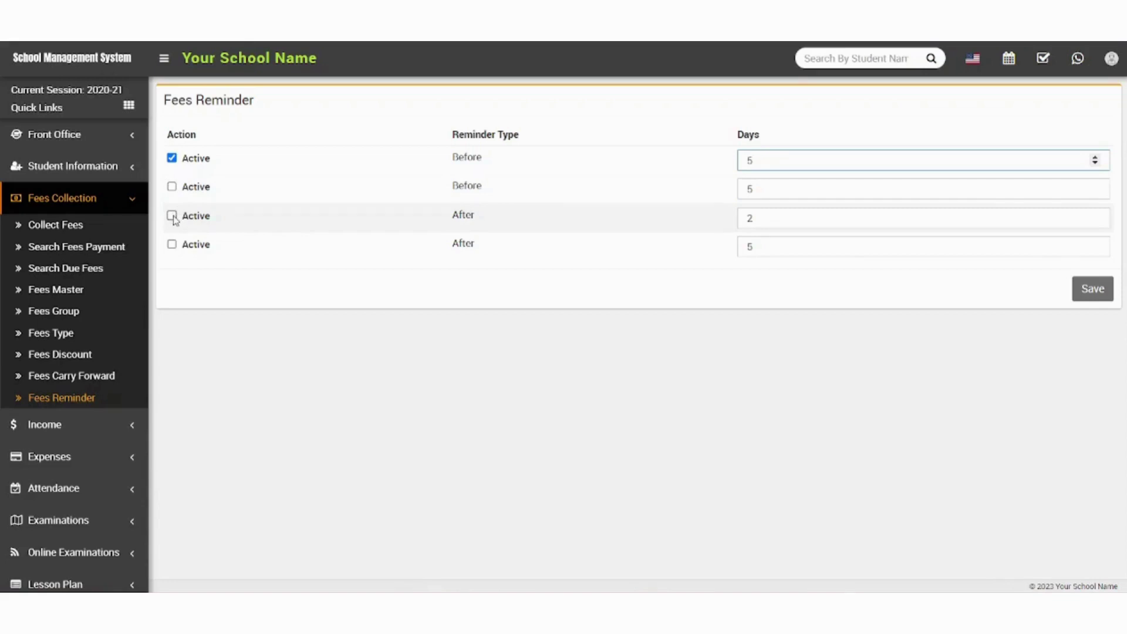
# Activate the first After reminder, set it to 1 day and save the fees reminder settings
pyautogui.click(172, 216)
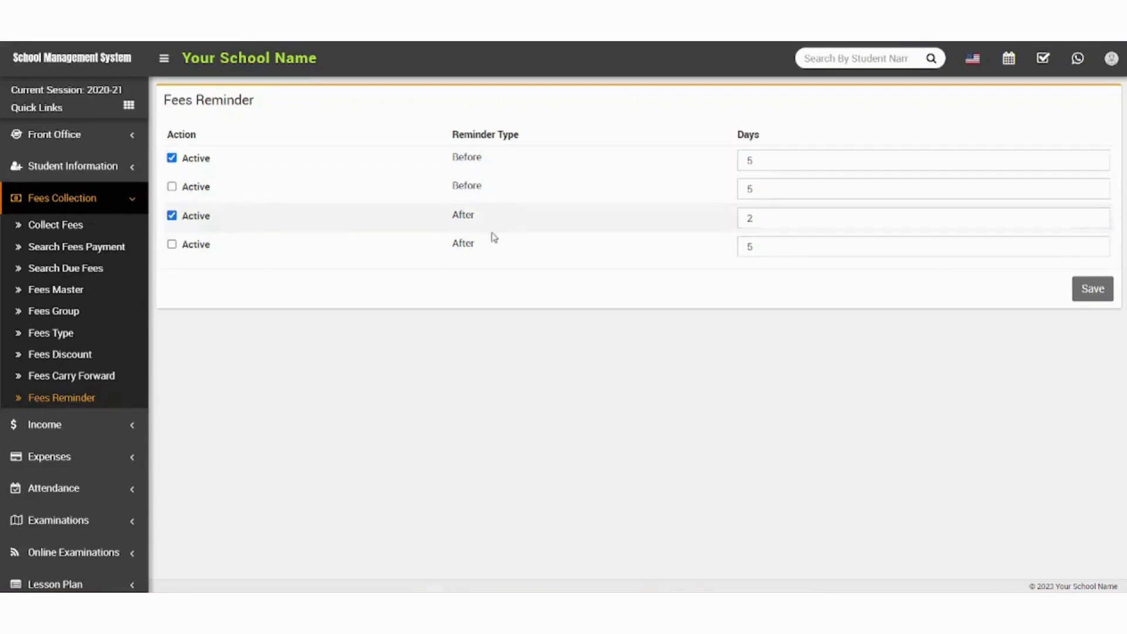
pyautogui.click(1096, 221)
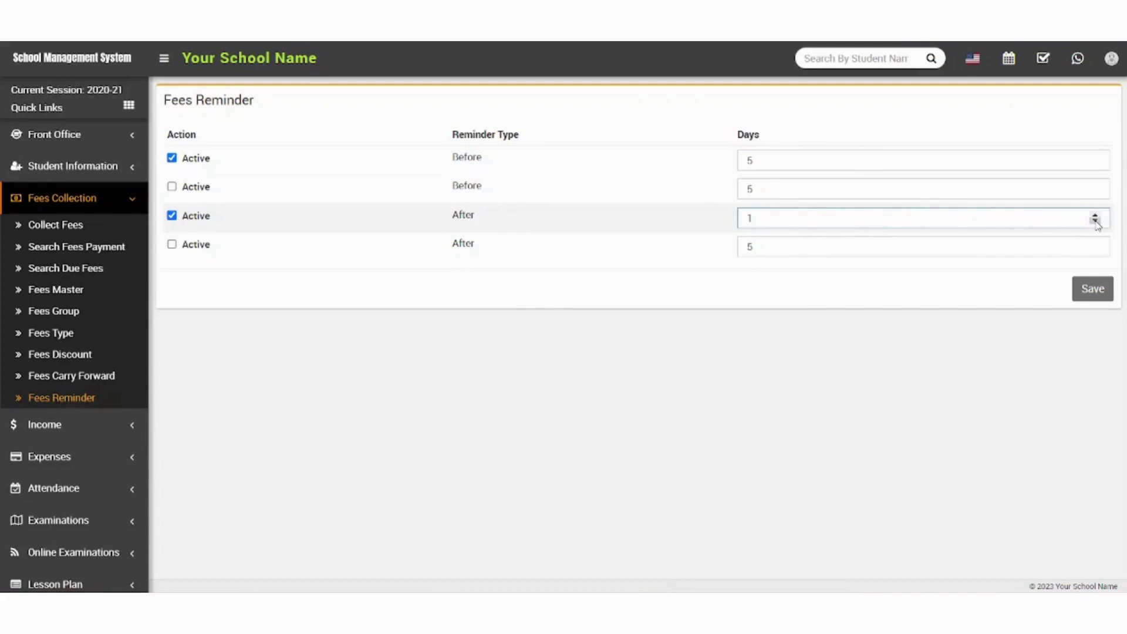
pyautogui.click(1075, 290)
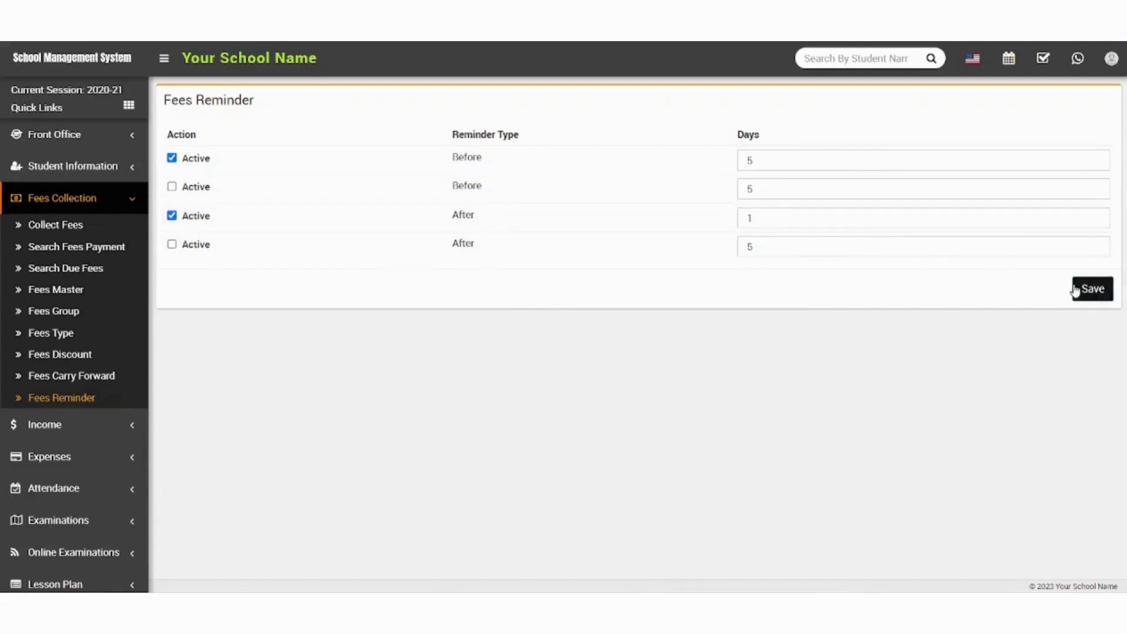